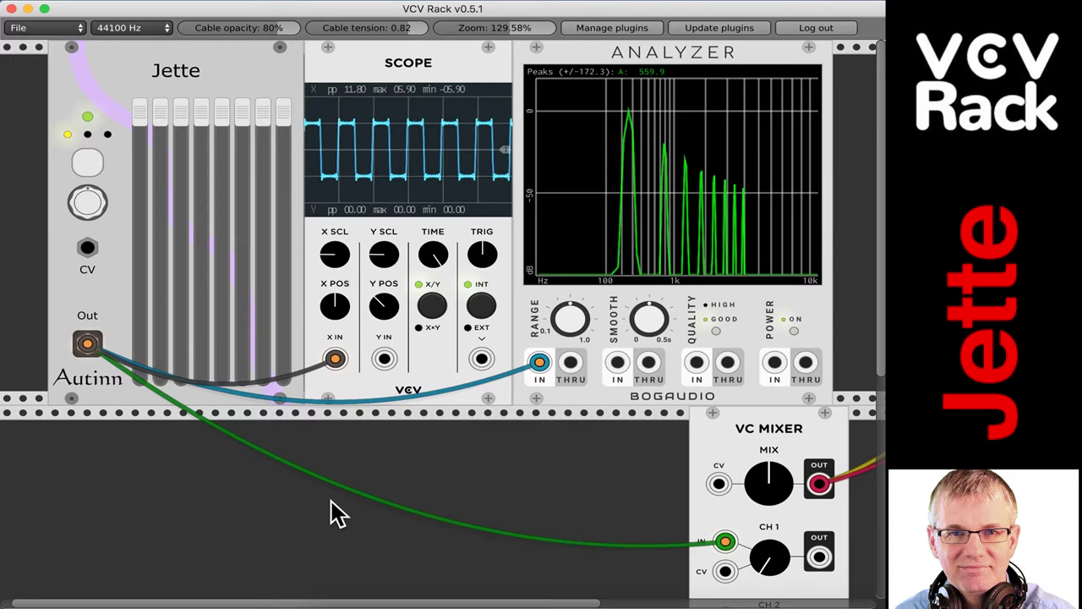
Step: Look over the patch, from the audio output module to the VC Mixer channels and back to Jette, Scope and Analyzer
scroll(463, 497, right, 10)
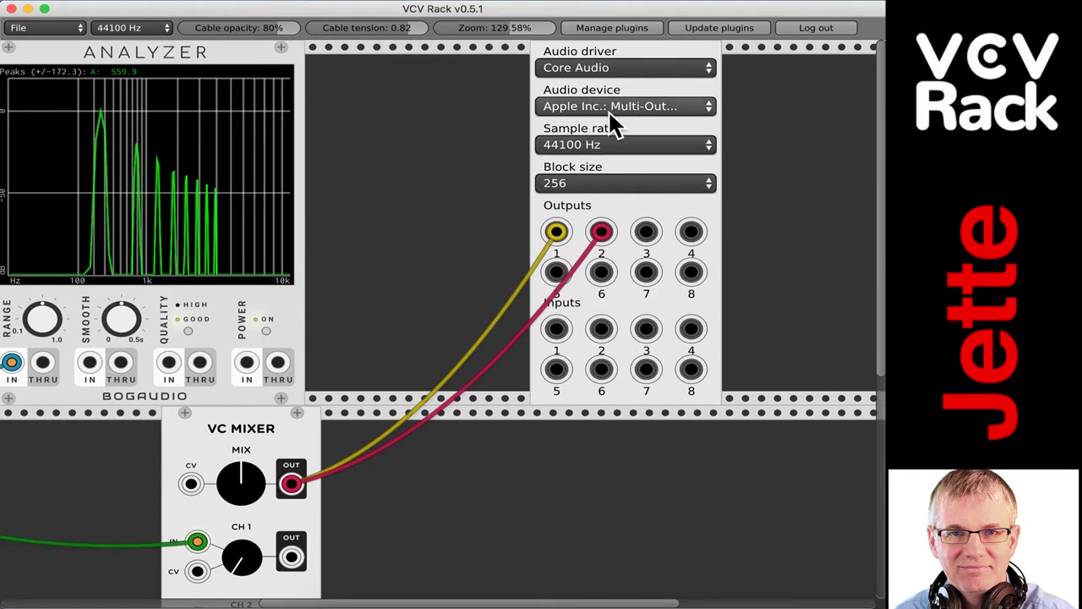
scroll(455, 261, left, 4)
scroll(455, 262, down, 6)
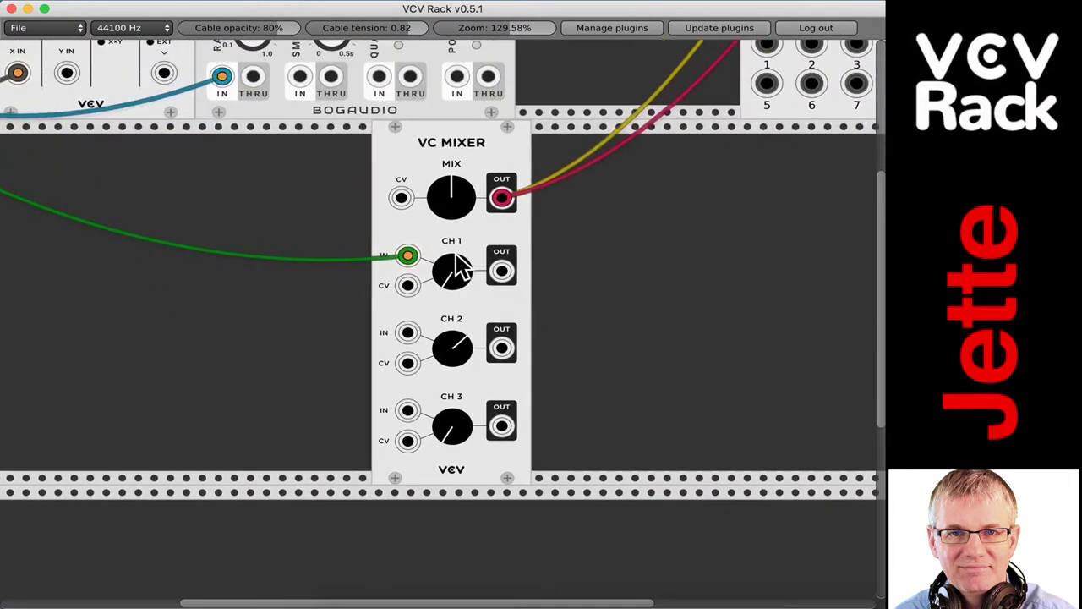
scroll(457, 265, up, 6)
scroll(457, 265, left, 5)
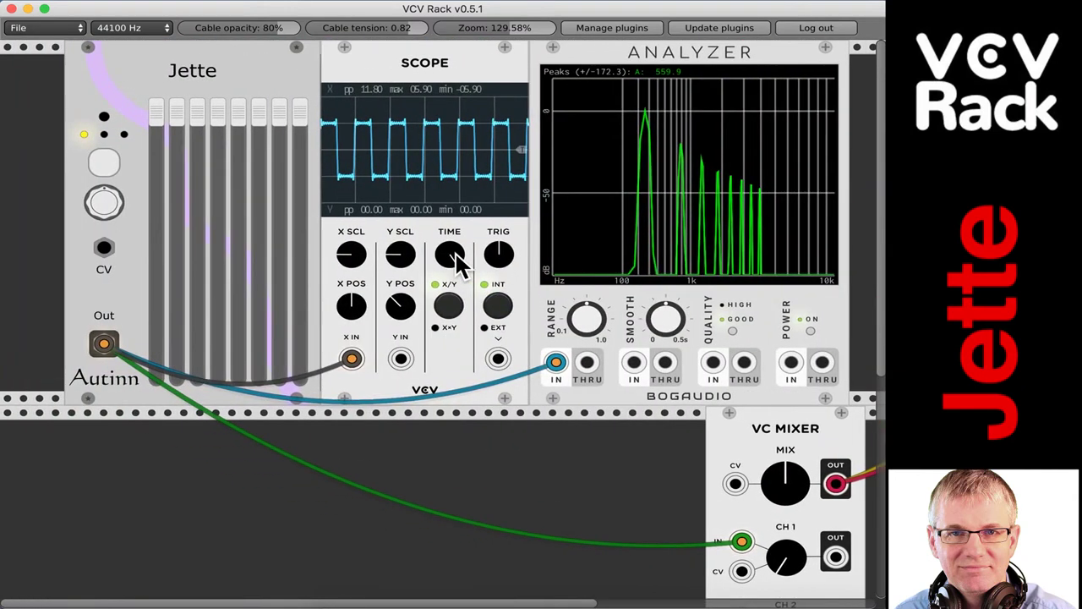
scroll(456, 264, right, 1)
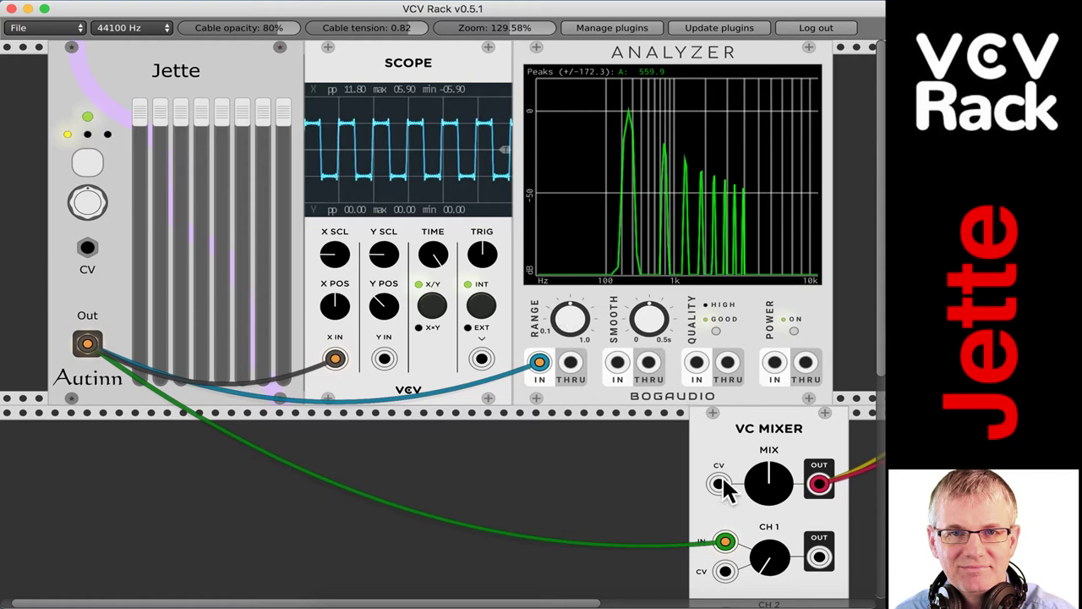
Step: Audition Jette's three waveforms with mixer channel 1 turned up, ending on square, and lower the channel level again
drag(771, 557, 771, 588)
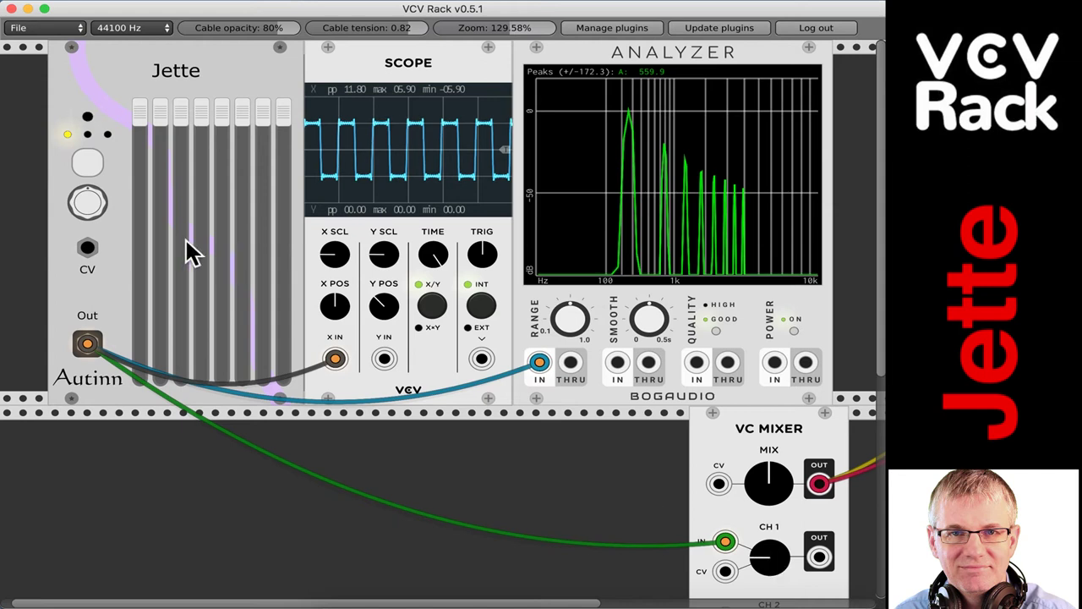
click(81, 158)
click(81, 158)
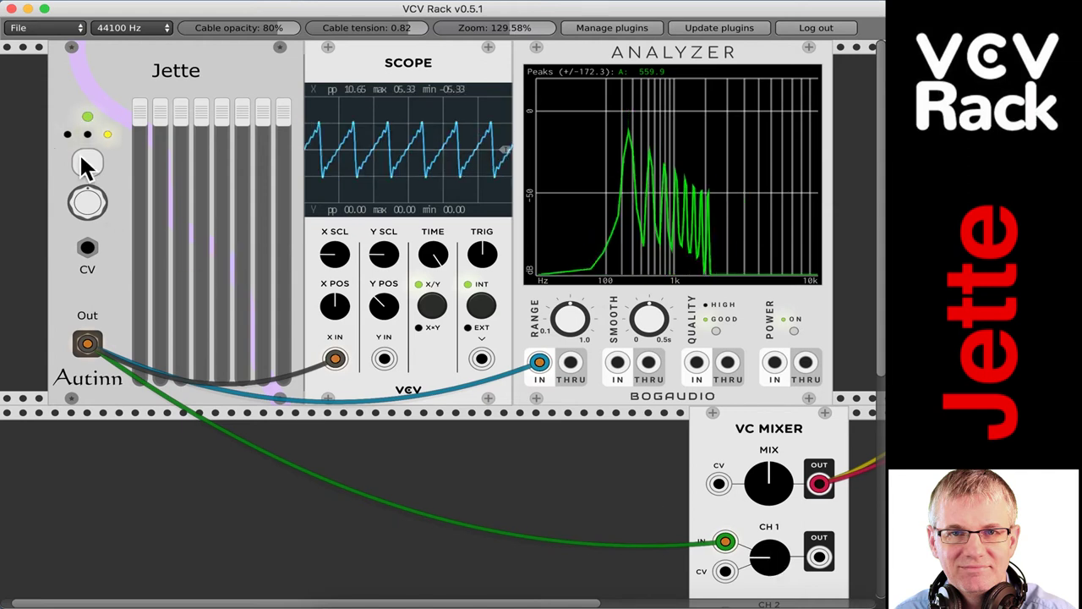
click(81, 162)
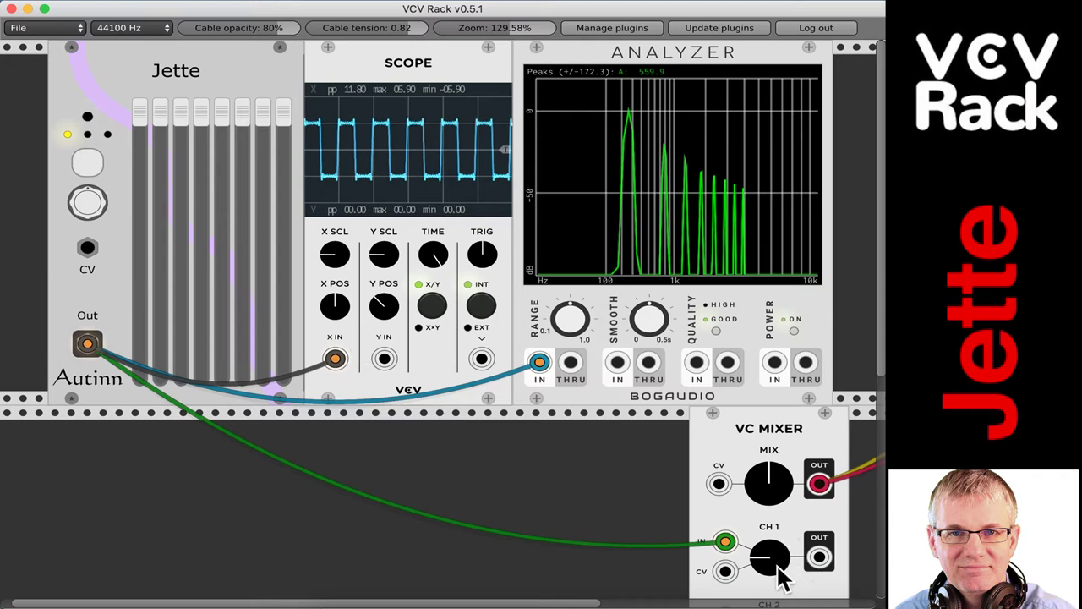
drag(768, 556, 769, 537)
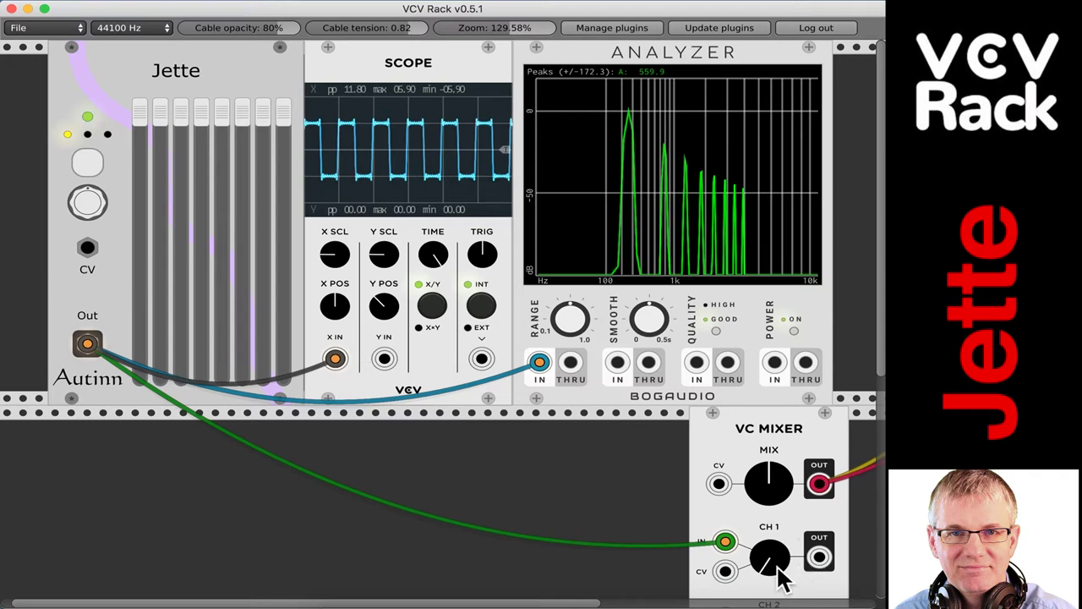
Step: Cycle Jette repeatedly through its square, triangle and sawtooth waveforms to compare them on Scope and Analyzer, ending on square
click(86, 159)
click(86, 159)
click(85, 159)
click(86, 159)
click(85, 158)
click(86, 159)
click(85, 159)
click(86, 159)
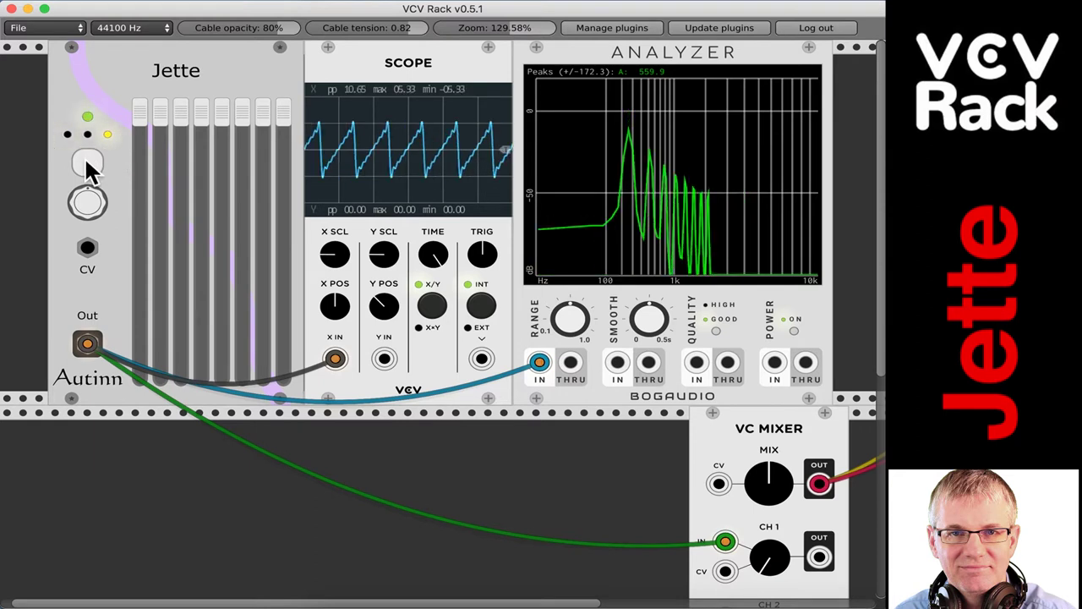
click(85, 159)
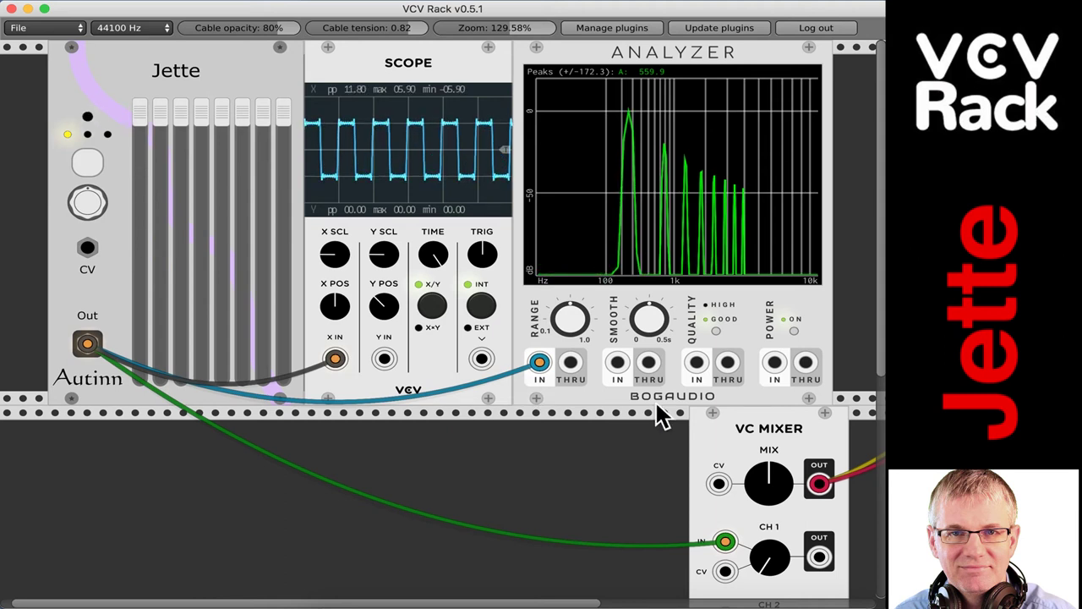
Step: Lower Jette's second through eighth harmonic sliders to zero and the first to about half
drag(284, 110, 283, 365)
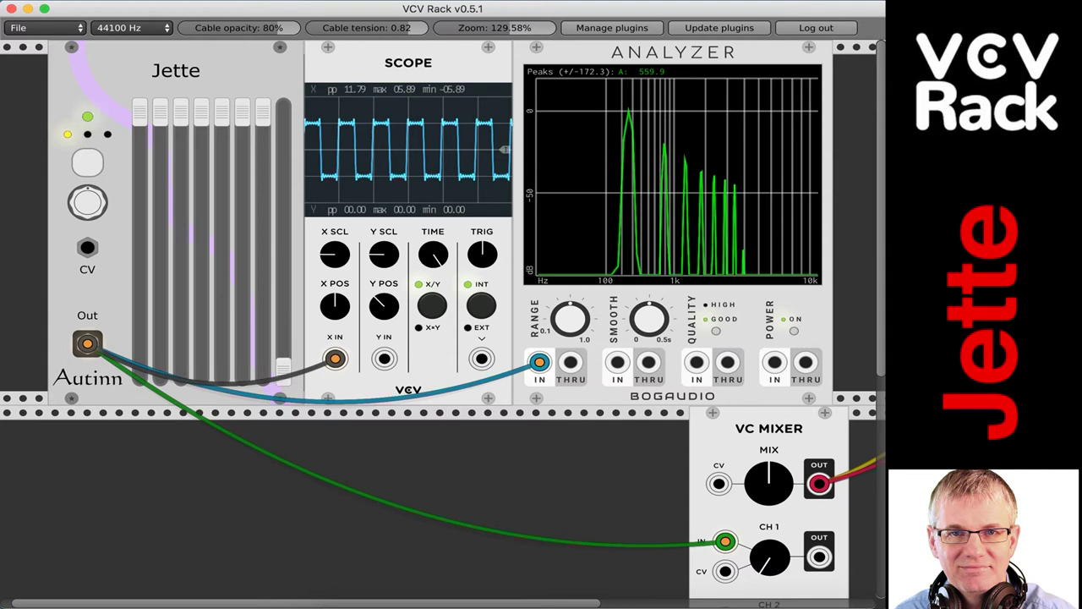
drag(262, 110, 263, 368)
drag(243, 110, 243, 367)
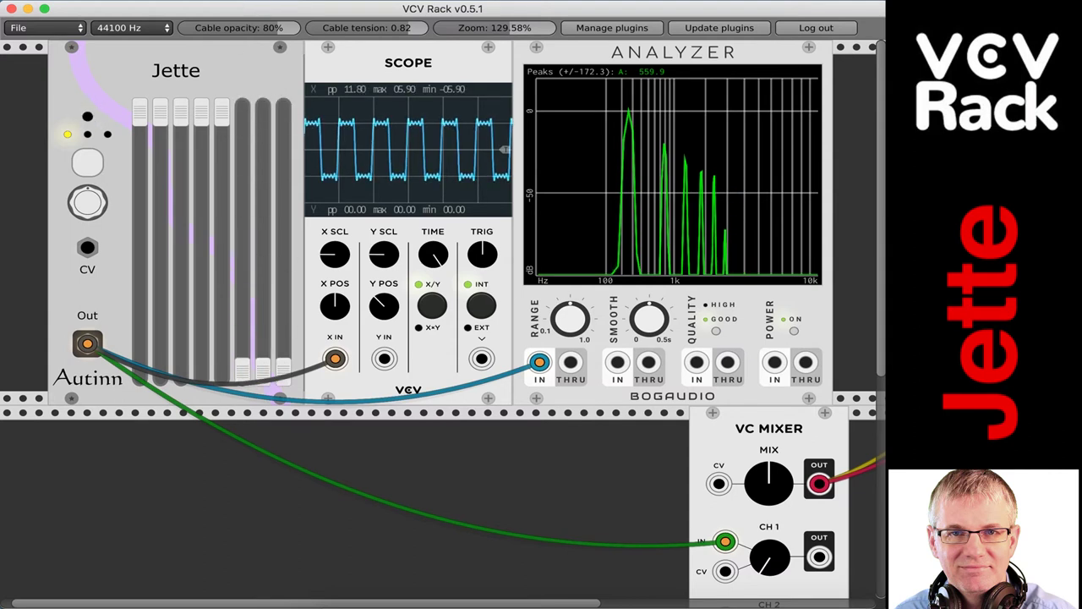
drag(221, 110, 221, 368)
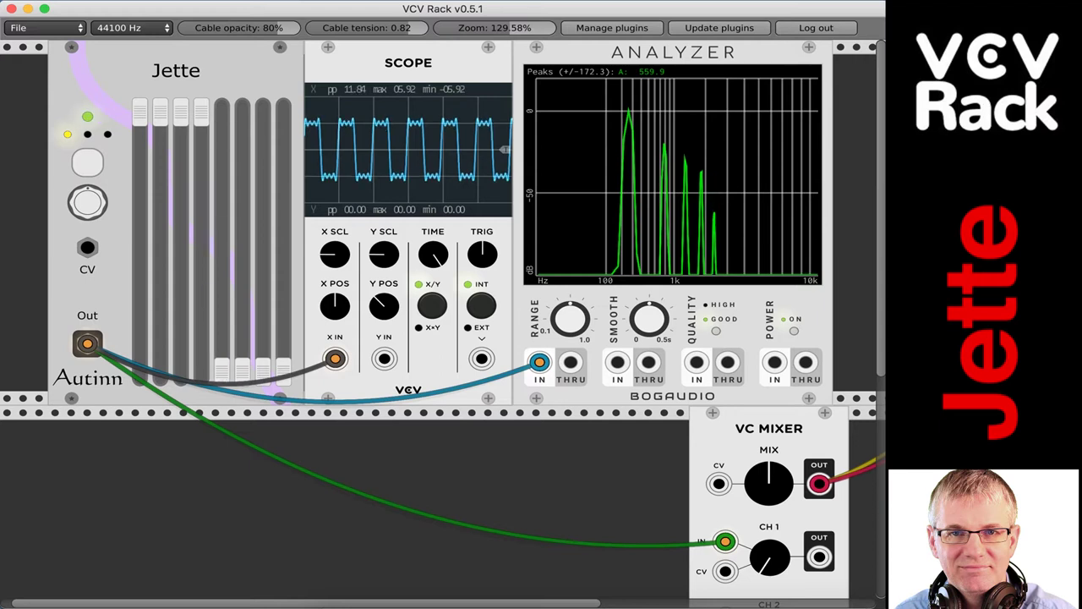
drag(200, 110, 200, 367)
drag(178, 103, 179, 368)
drag(159, 110, 160, 368)
drag(140, 110, 140, 232)
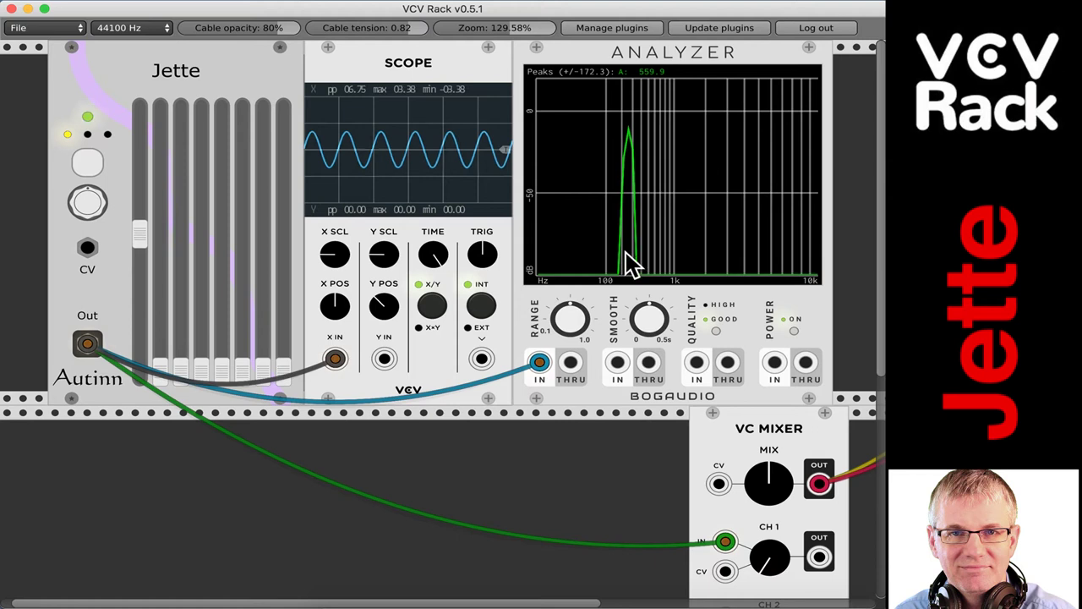
Step: Turn up mixer channel 1 and raise Jette's first harmonic slider to about 70 percent
drag(768, 557, 773, 562)
mouse_move(87, 207)
mouse_down()
mouse_move(87, 178)
mouse_move(87, 211)
mouse_move(87, 193)
mouse_up()
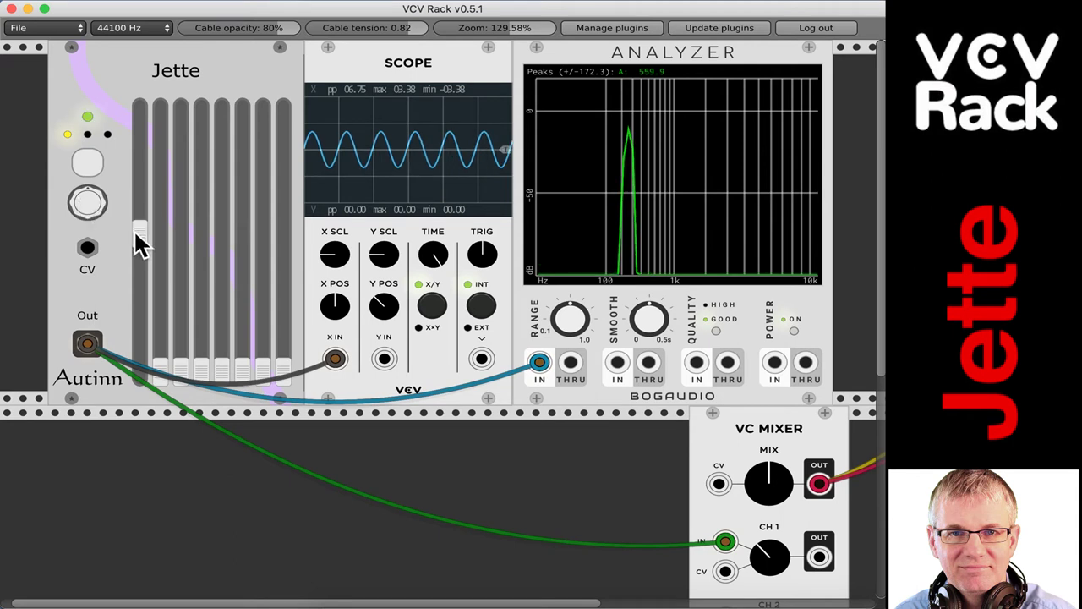
drag(140, 244, 140, 187)
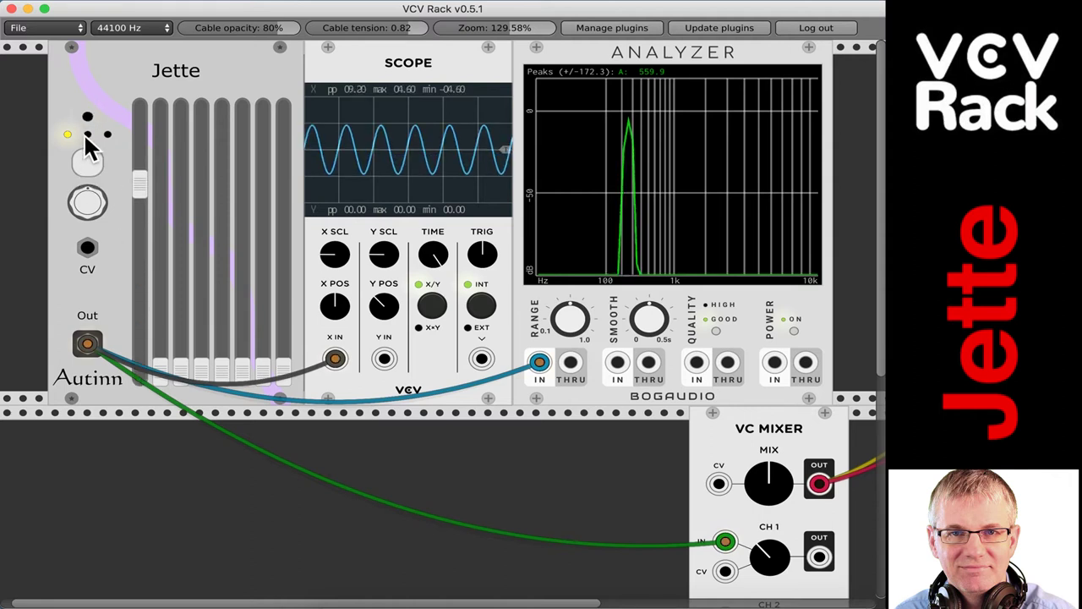
Step: Cycle Jette through triangle and sawtooth back to square, and raise the first harmonic slider slightly
click(88, 163)
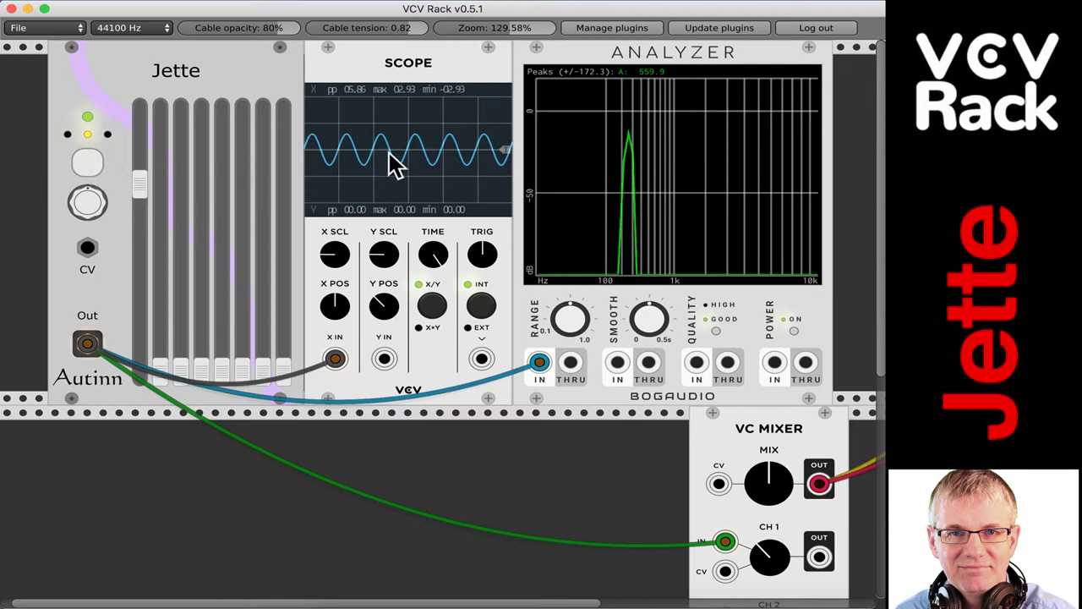
click(82, 164)
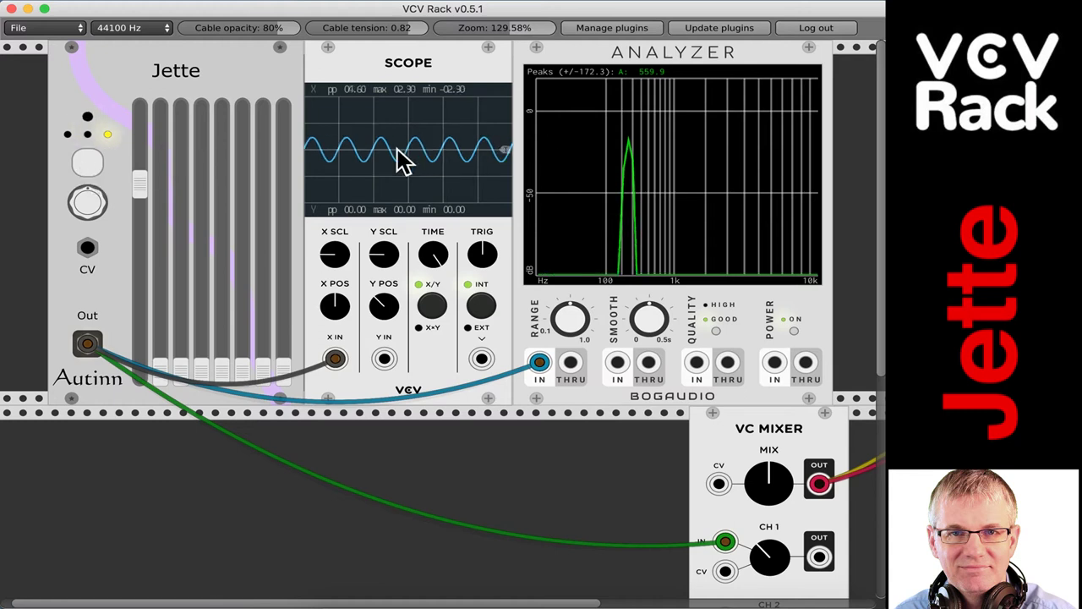
click(83, 162)
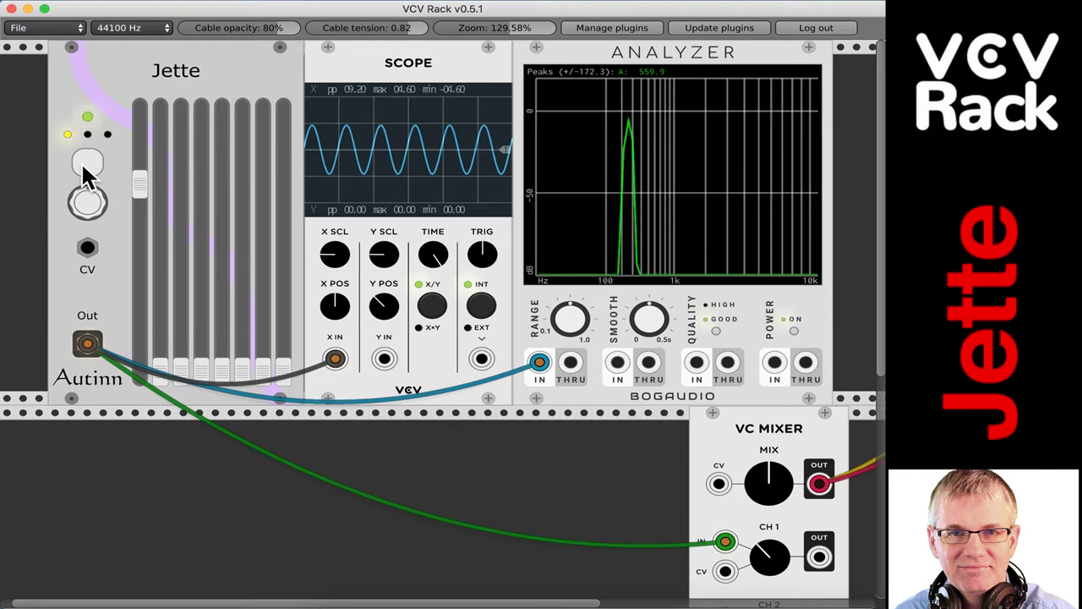
drag(140, 181, 141, 172)
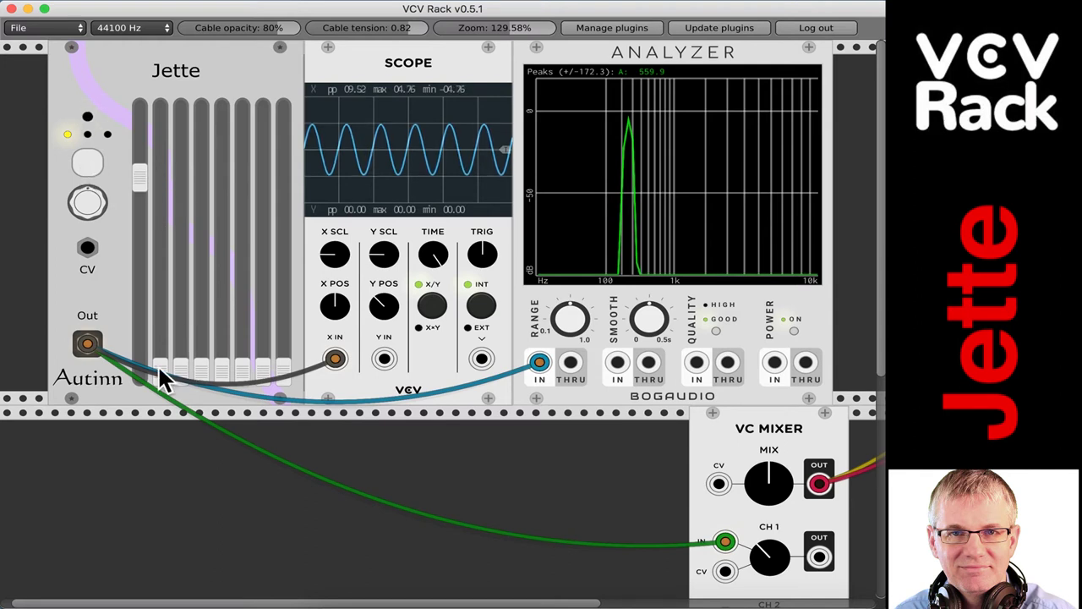
Step: Add the second, third and fourth harmonics to the fundamental one at a time, zeroing each before raising the next
drag(160, 365, 159, 118)
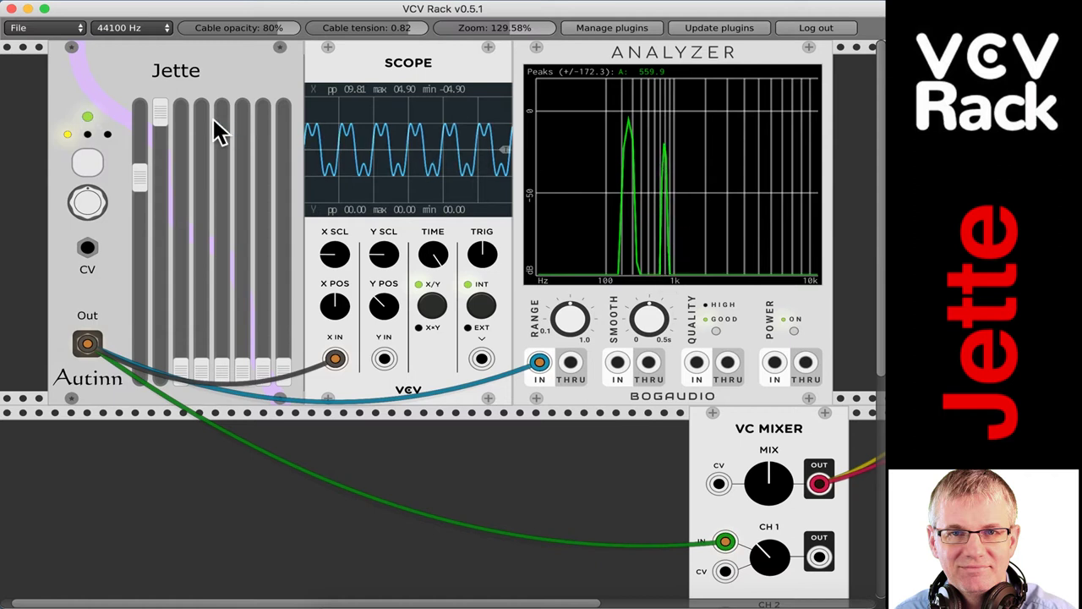
mouse_move(142, 177)
mouse_down()
mouse_move(142, 117)
mouse_move(144, 185)
mouse_up()
drag(163, 118, 180, 157)
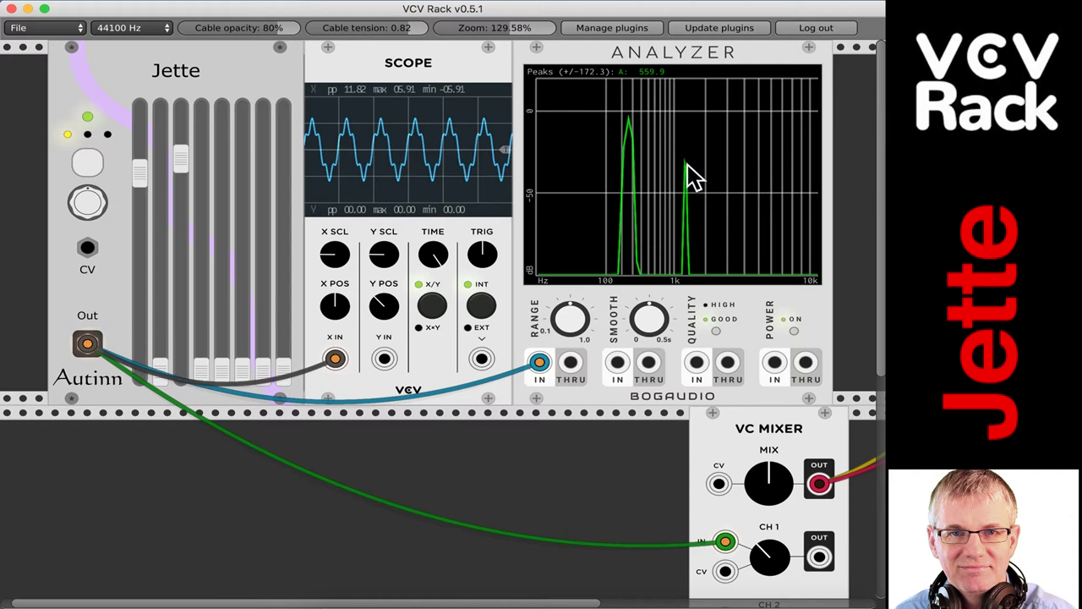
drag(181, 165, 200, 141)
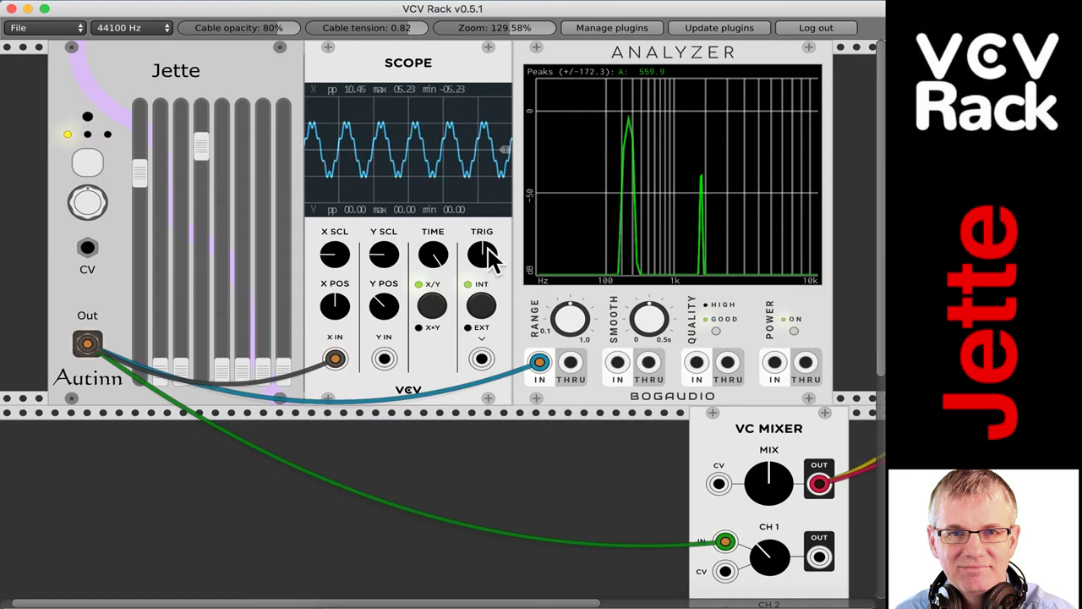
drag(201, 164, 201, 180)
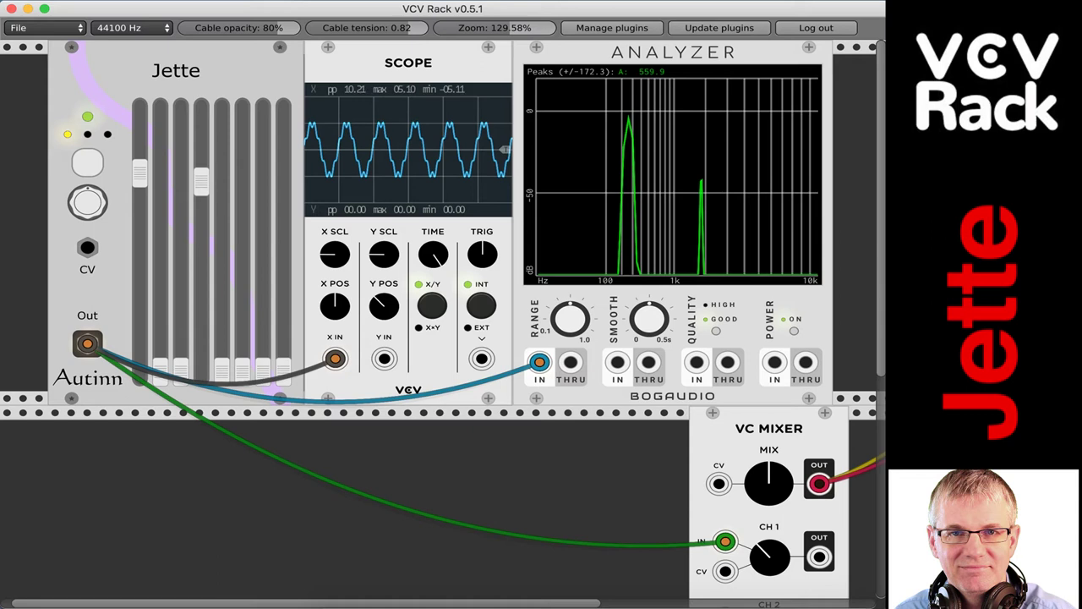
Step: Raise the second harmonic slider to about 40 percent and the third to about 30, and lower the fourth to about 55
drag(183, 364, 181, 283)
drag(160, 365, 181, 295)
drag(203, 178, 203, 223)
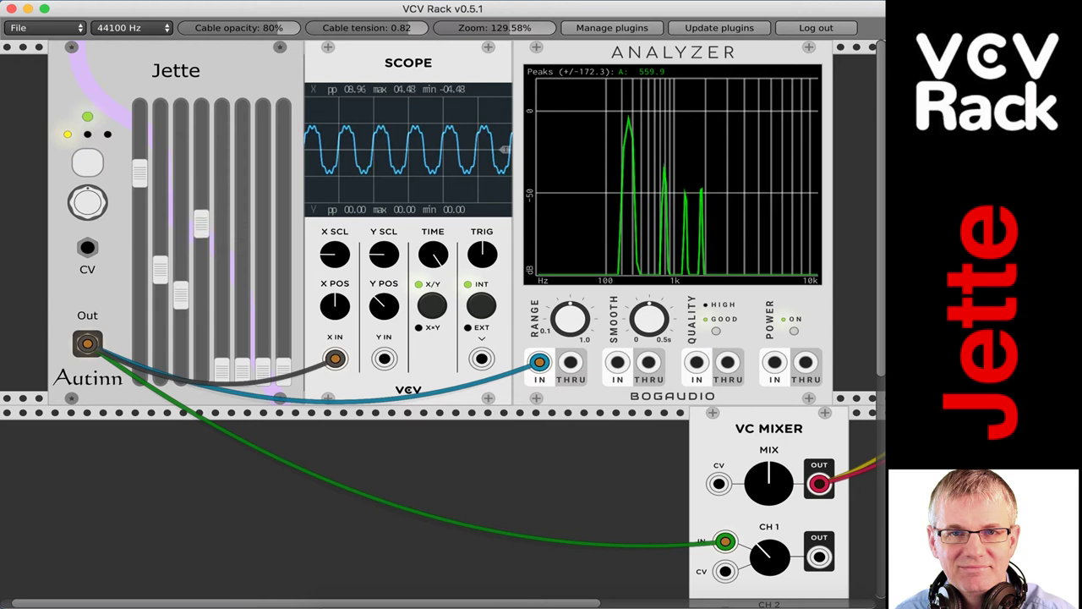
Step: Rebalance the harmonics: raise the first slider nearly to maximum, reduce the second and fourth to about a quarter, and zero the third
drag(181, 306, 181, 257)
drag(202, 204, 201, 260)
drag(140, 173, 140, 127)
drag(155, 278, 201, 309)
drag(160, 245, 183, 368)
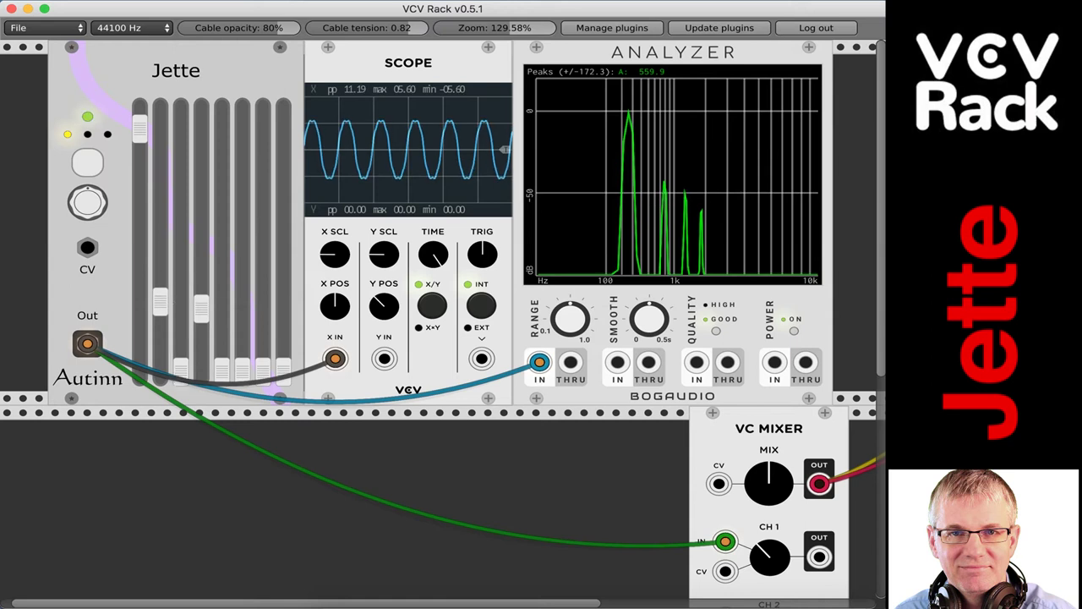
Step: Set the first and fifth harmonic sliders to about 75 percent and zero the second and fourth
drag(141, 128, 140, 187)
drag(160, 298, 160, 369)
drag(201, 305, 221, 175)
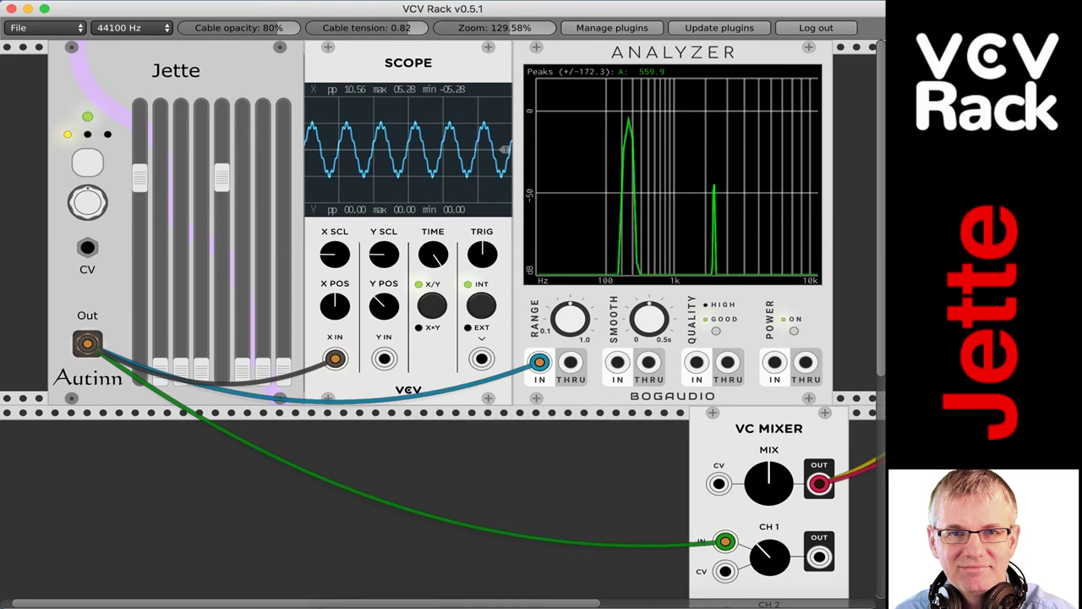
Step: Raise Jette's sixth harmonic slider to about 65 percent and the seventh and eighth to about 60 percent
drag(238, 354, 242, 201)
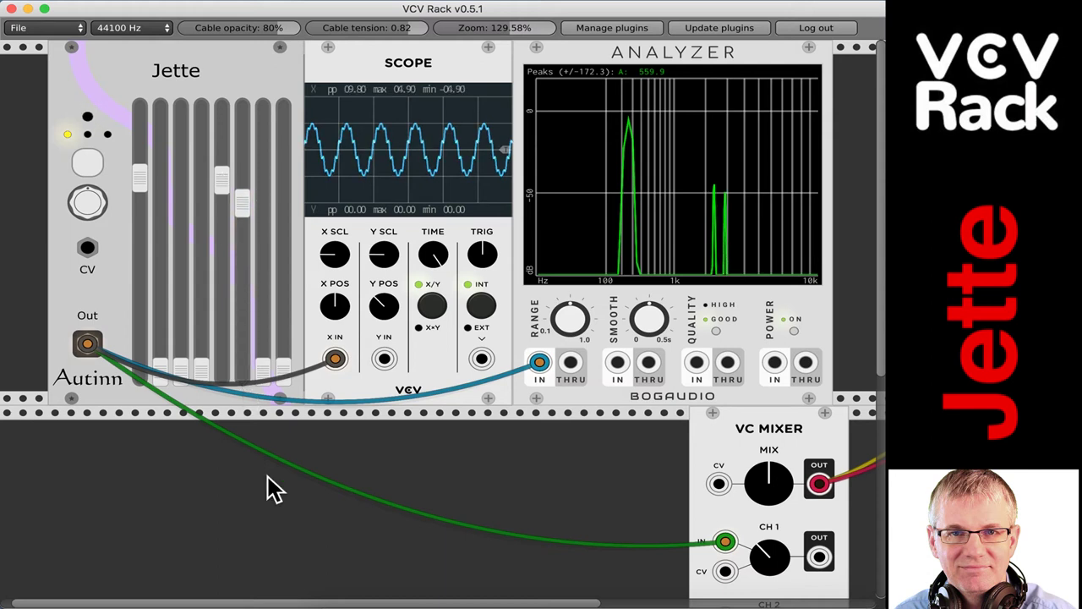
drag(264, 368, 262, 220)
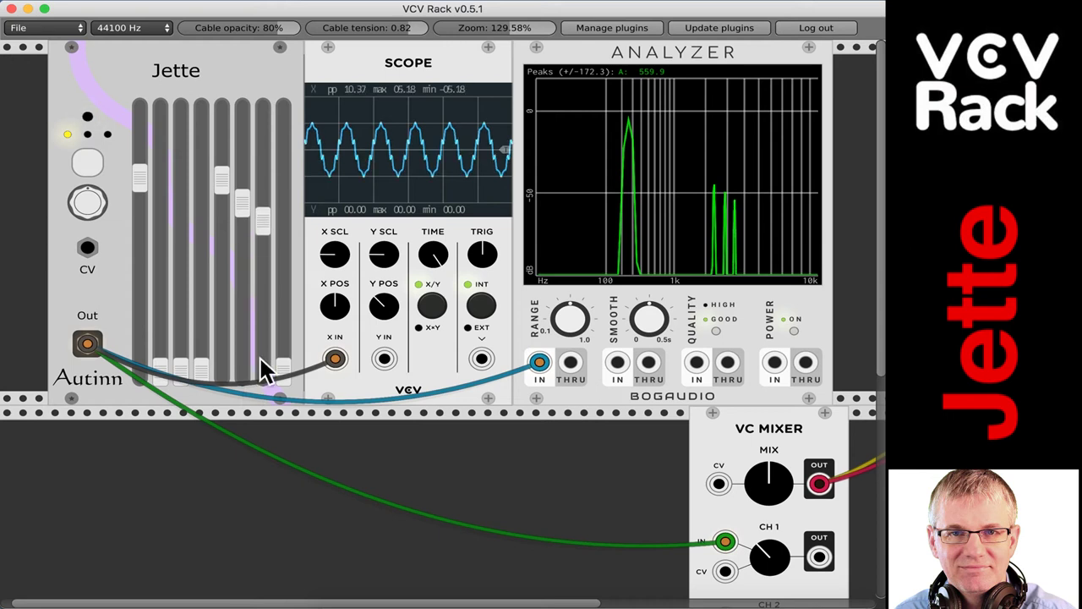
drag(284, 366, 284, 239)
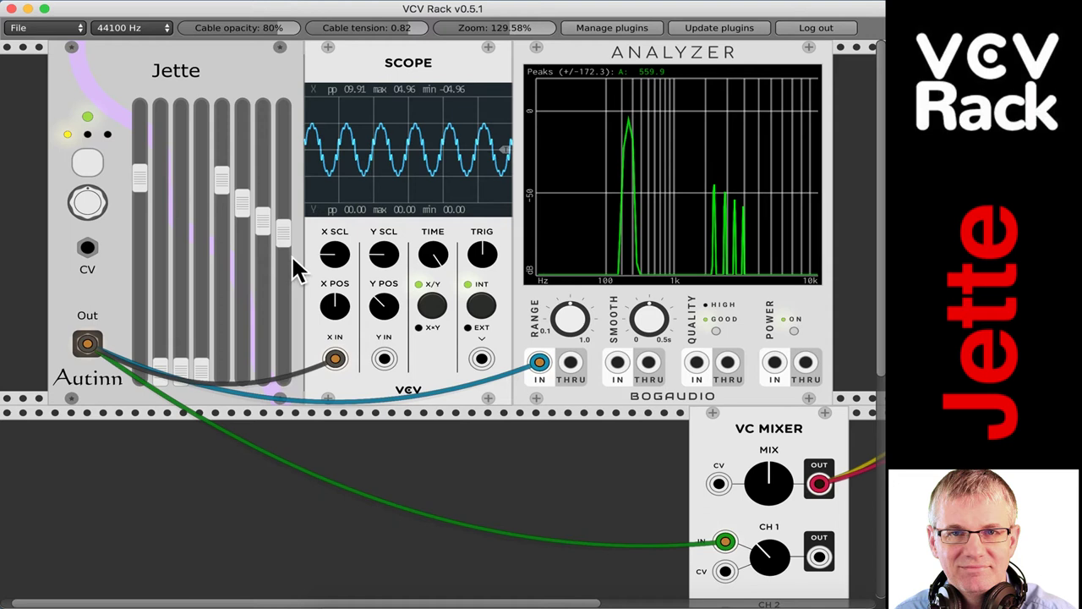
drag(284, 233, 242, 202)
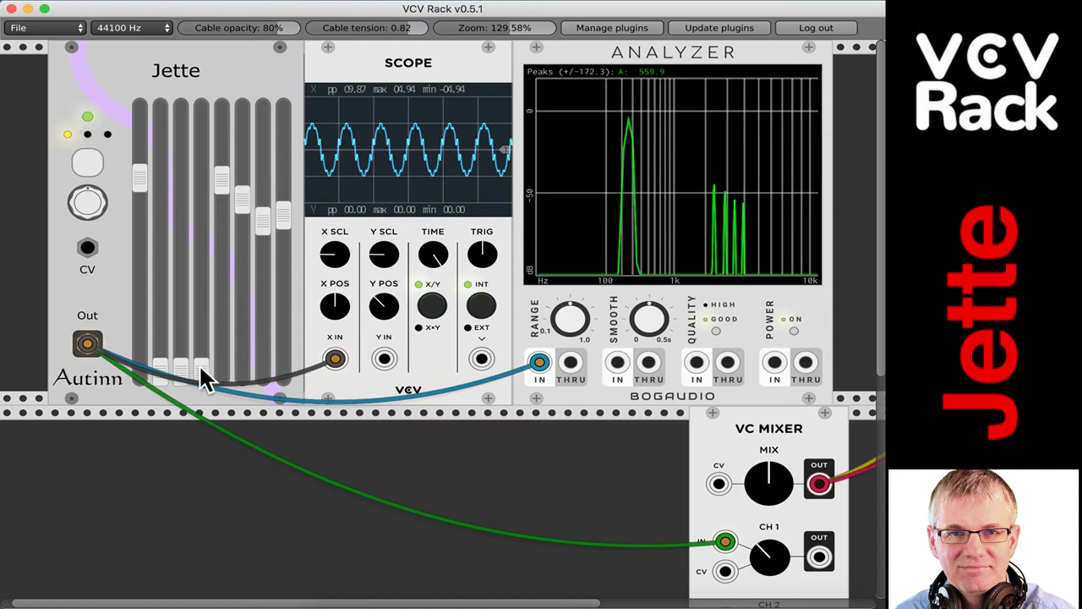
Step: Raise the second harmonic slider to about 65 percent, the third and fourth to about 40, halve the fifth, and select the triangle waveform
drag(202, 369, 201, 306)
drag(181, 368, 181, 297)
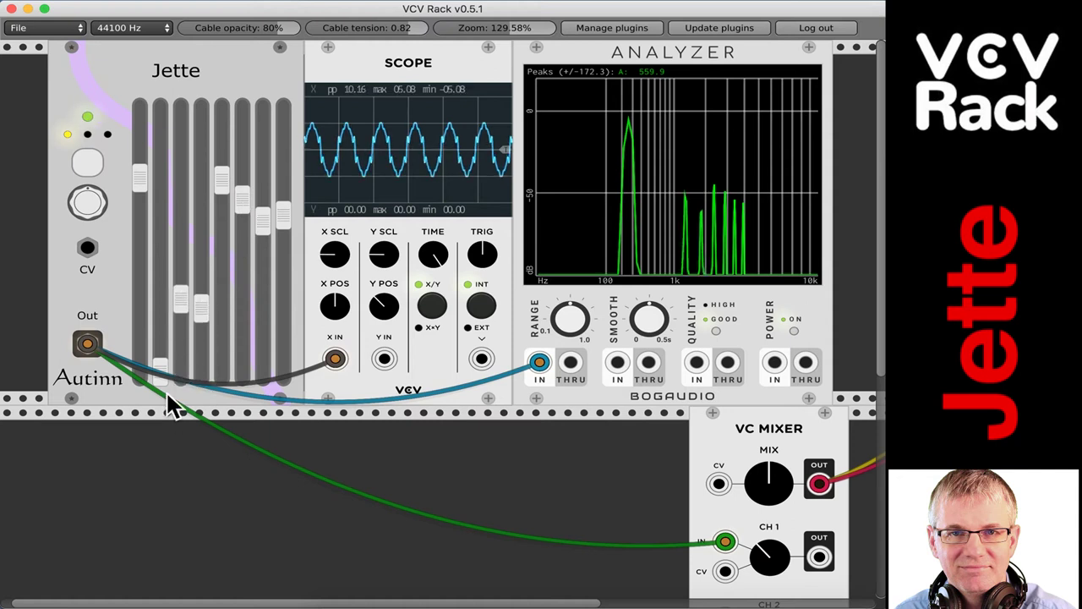
drag(161, 369, 160, 258)
drag(188, 296, 187, 250)
drag(197, 317, 199, 282)
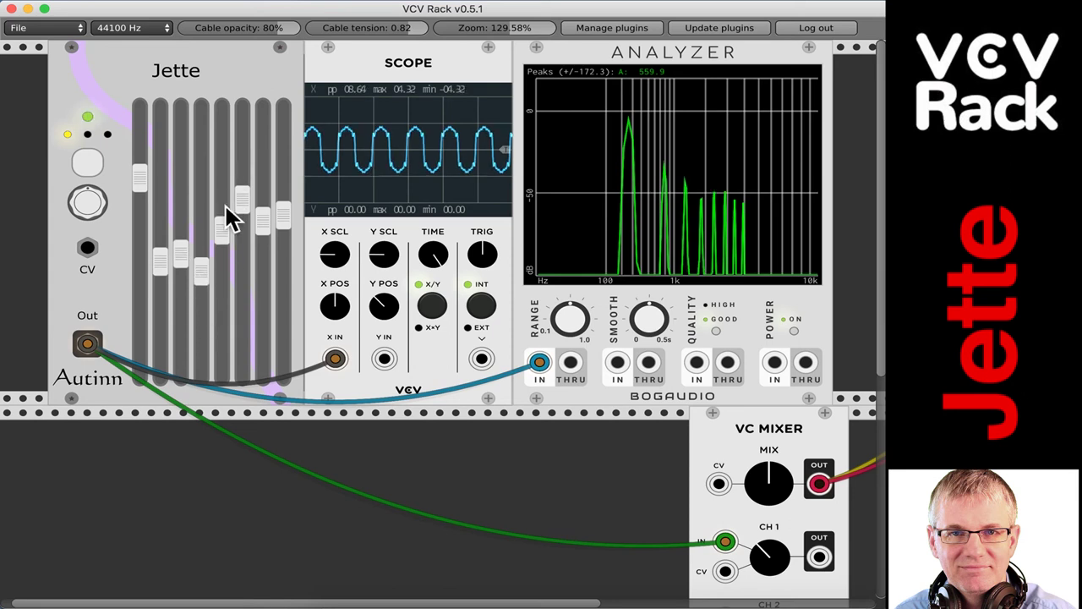
drag(168, 242, 169, 183)
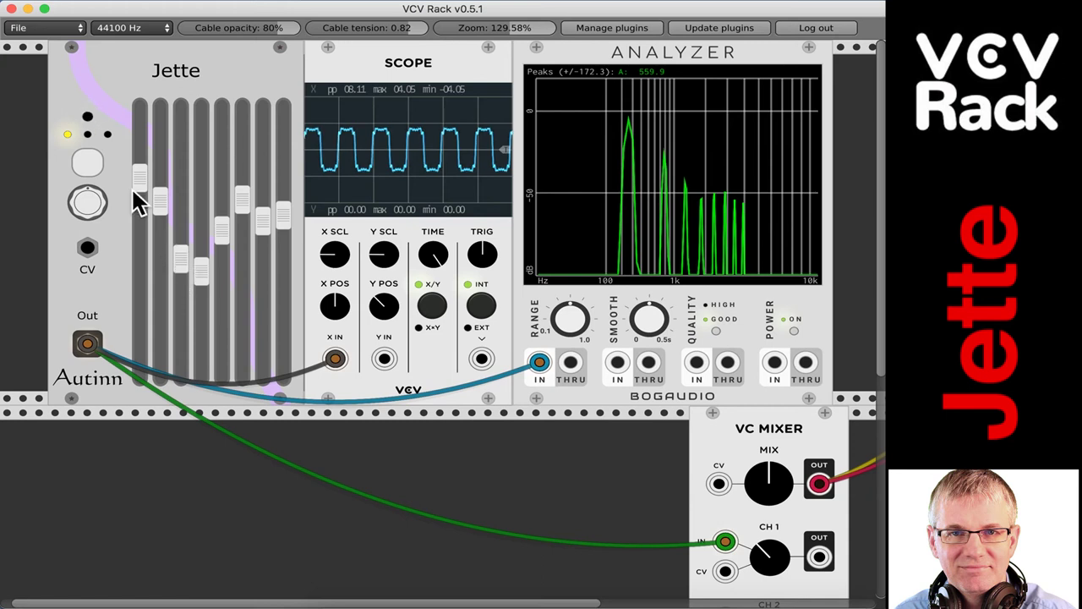
click(88, 160)
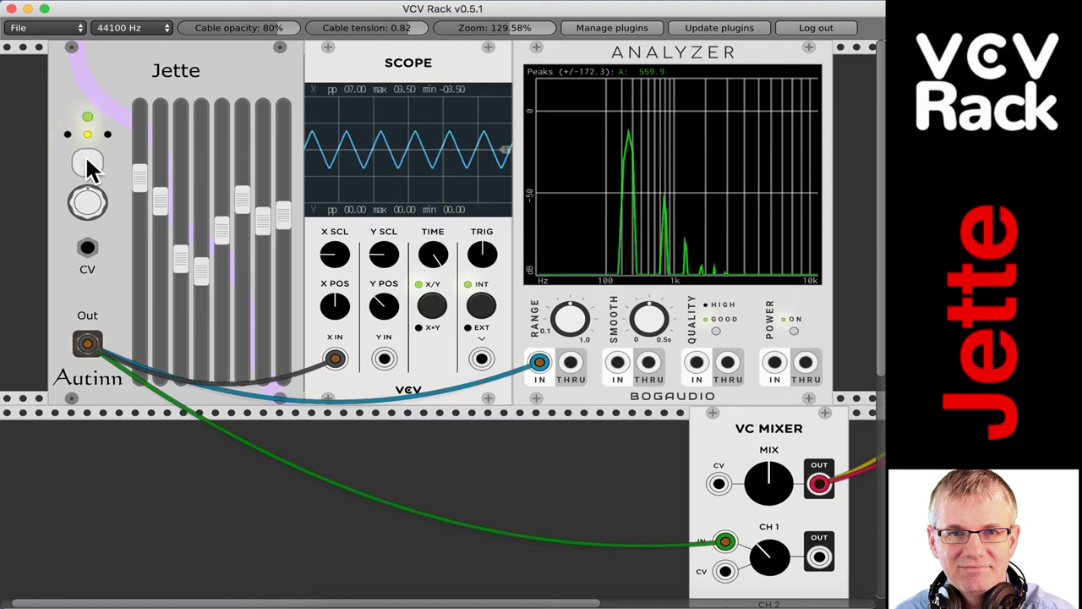
Step: Raise Jette's first, fourth, sixth and seventh harmonic sliders nearly to maximum, the third and fifth to about 85 percent, and lower the second slightly
drag(140, 177, 139, 110)
mouse_move(159, 200)
mouse_down()
mouse_move(159, 154)
mouse_move(165, 213)
mouse_up()
drag(181, 258, 180, 143)
drag(204, 270, 204, 128)
drag(224, 230, 225, 149)
drag(243, 200, 243, 116)
drag(263, 220, 263, 129)
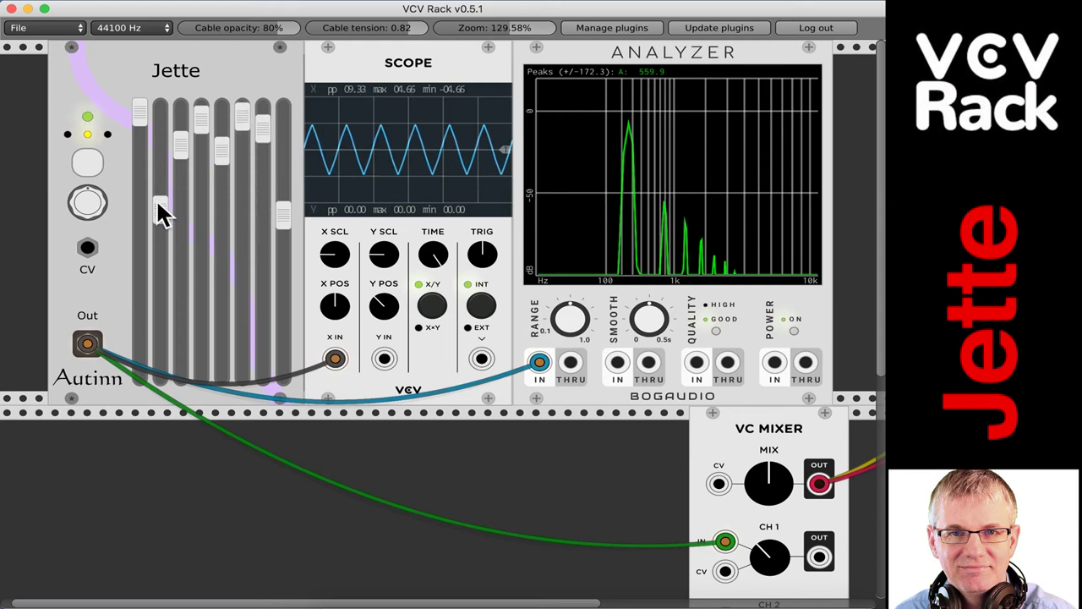
Step: Drop the first harmonic to about 10 percent, raise the eighth to about 90, and return the first to maximum
drag(141, 119, 142, 348)
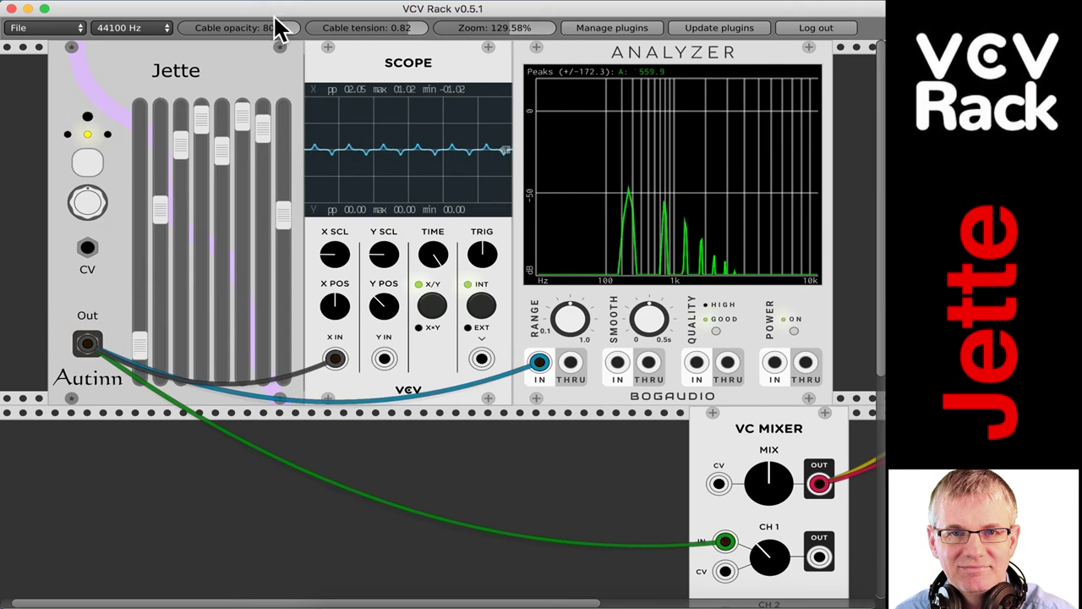
drag(283, 214, 283, 139)
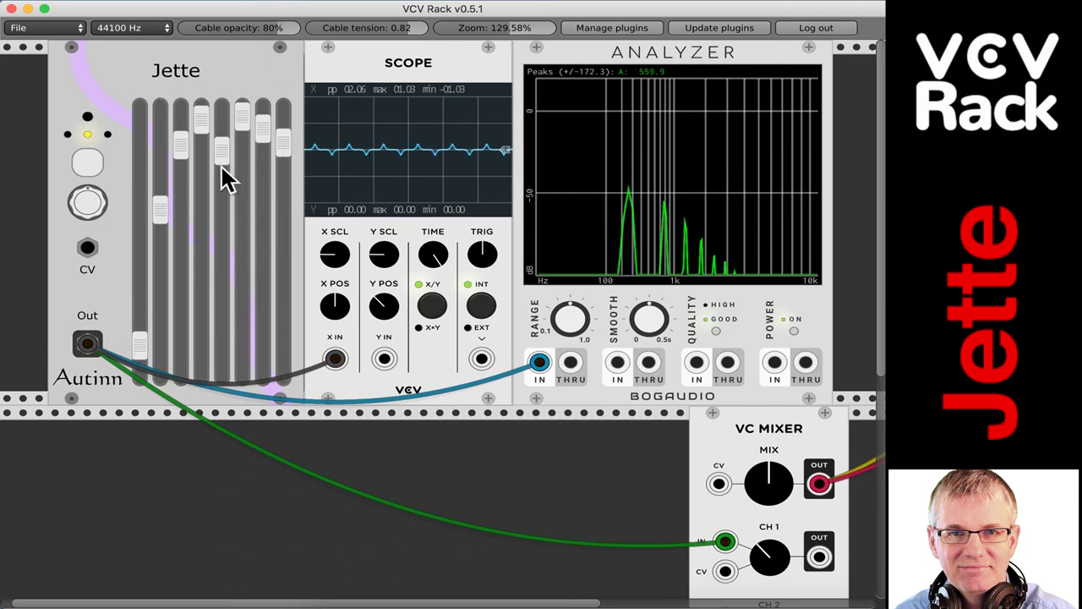
drag(140, 345, 140, 109)
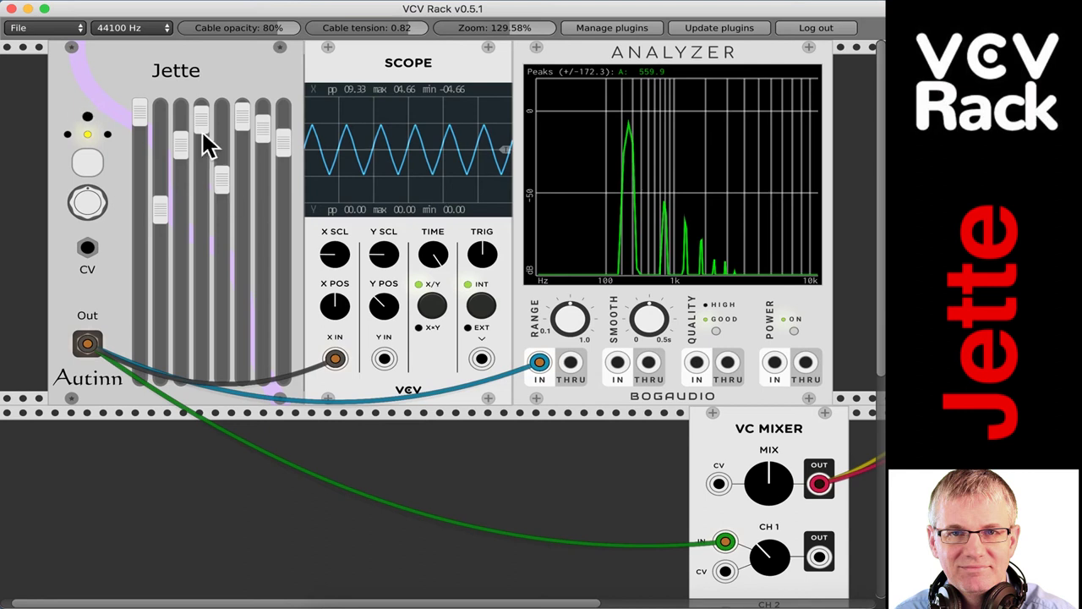
Step: Reduce the second harmonic slider to about 20 percent and the sixth to about 60, and raise the fifth to about 95
drag(160, 207, 160, 118)
drag(205, 152, 205, 118)
drag(221, 180, 243, 214)
drag(159, 110, 159, 323)
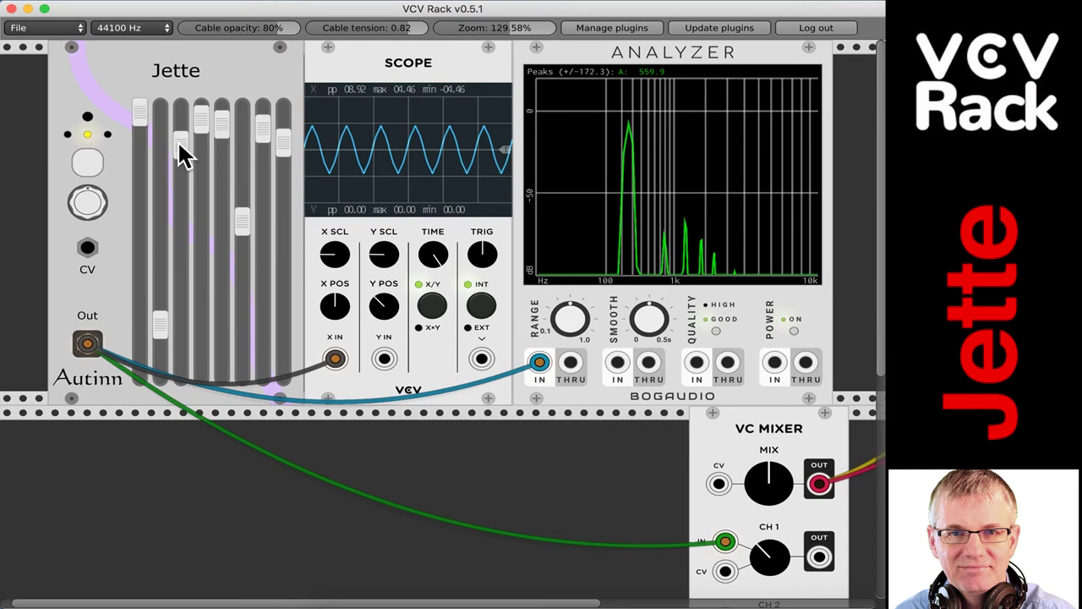
Step: Halve the third, fourth, fifth and seventh harmonics, and reduce the eighth to about 40 percent and the sixth to about 25
drag(180, 145, 180, 237)
drag(200, 118, 200, 239)
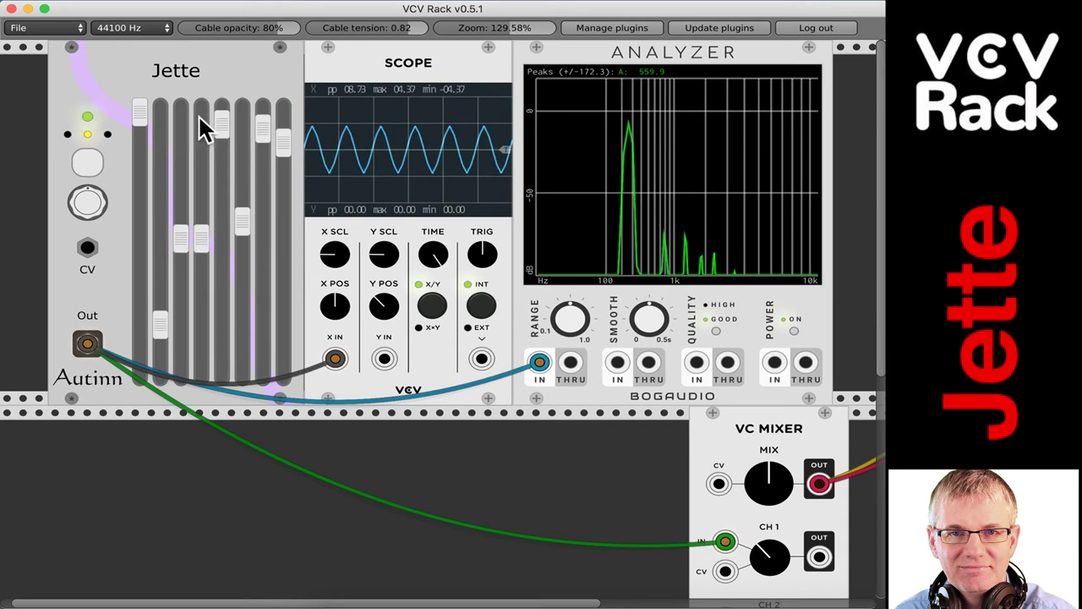
drag(222, 125, 221, 241)
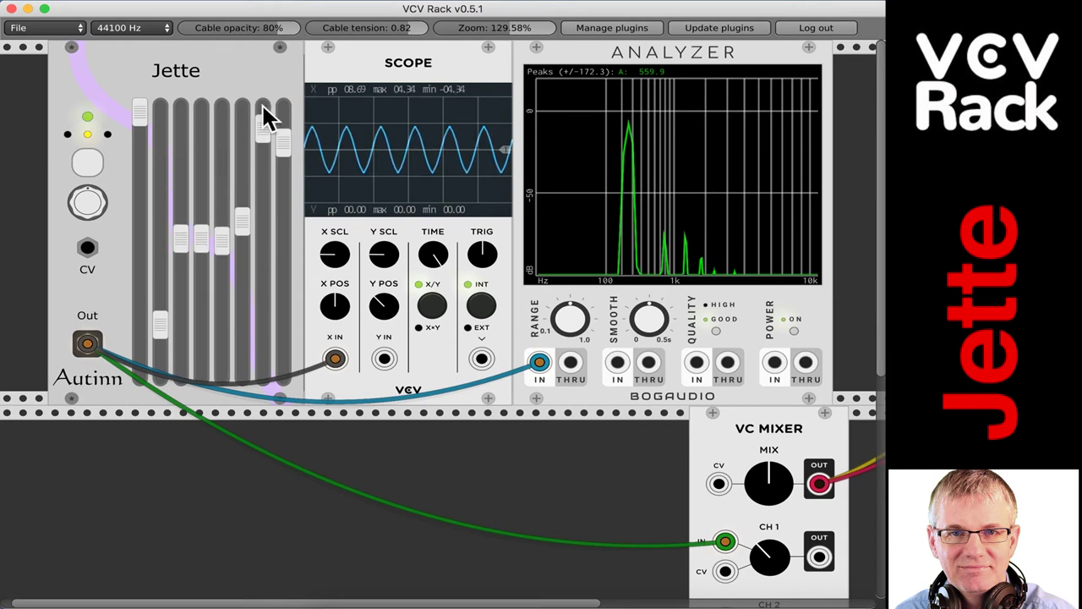
drag(263, 126, 262, 235)
drag(283, 155, 283, 275)
drag(243, 222, 243, 309)
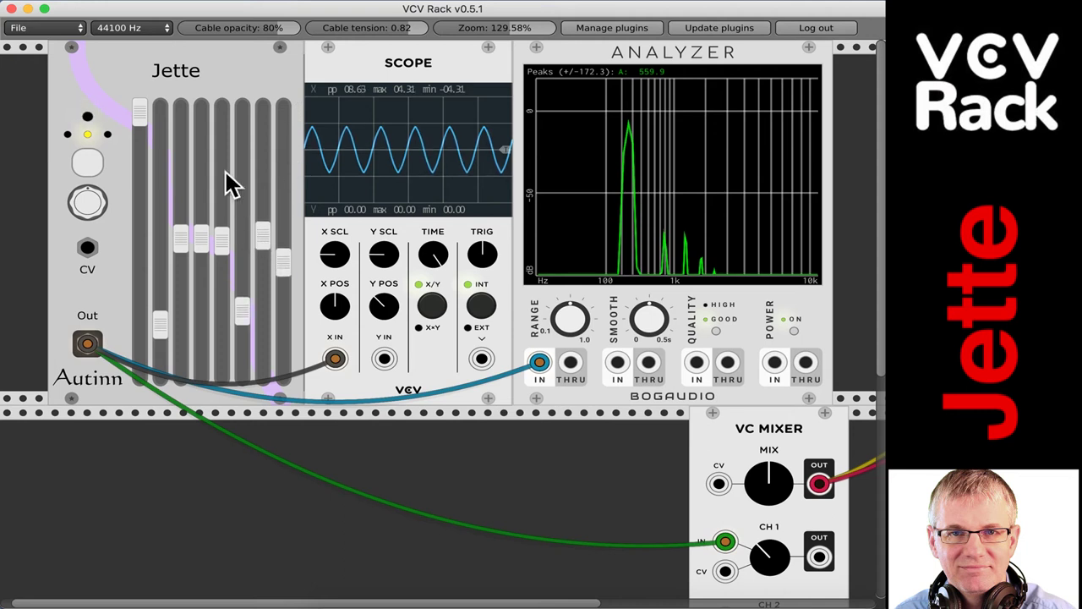
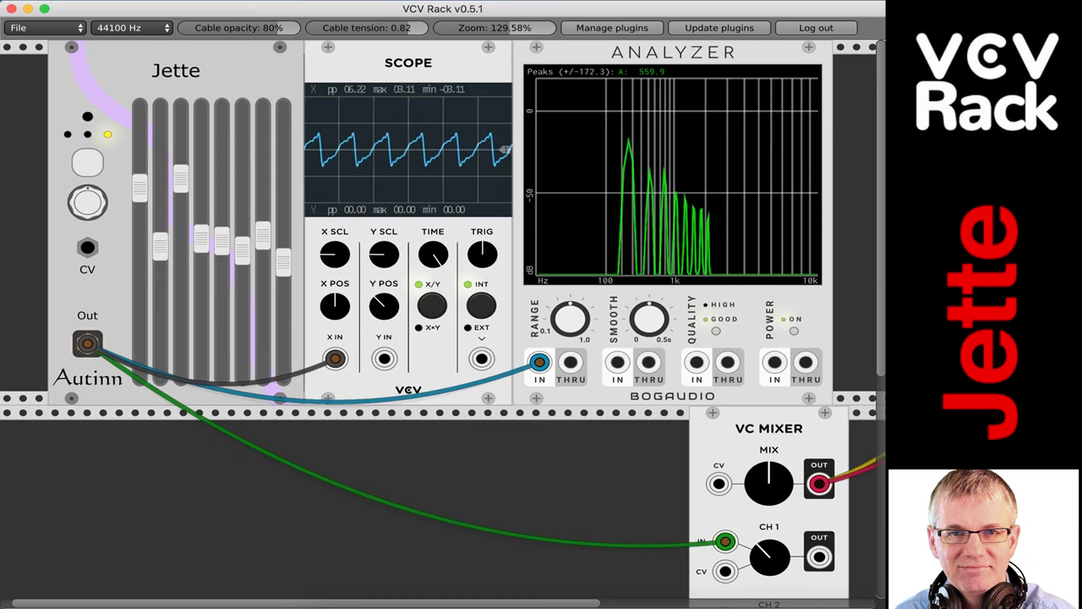
Step: Raise the third harmonic to maximum, the fourth to about 75 percent, the fifth to about 60, and the seventh and eighth to nearly 90
drag(203, 254, 222, 216)
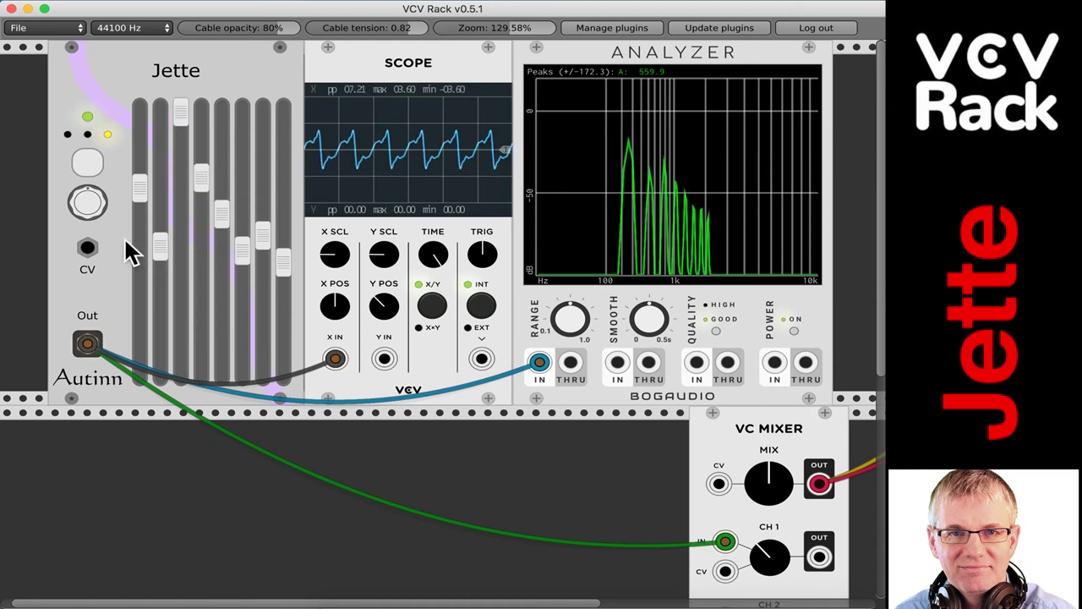
mouse_move(87, 201)
mouse_down()
mouse_move(87, 183)
mouse_move(87, 202)
mouse_up()
drag(262, 235, 262, 145)
drag(275, 285, 274, 159)
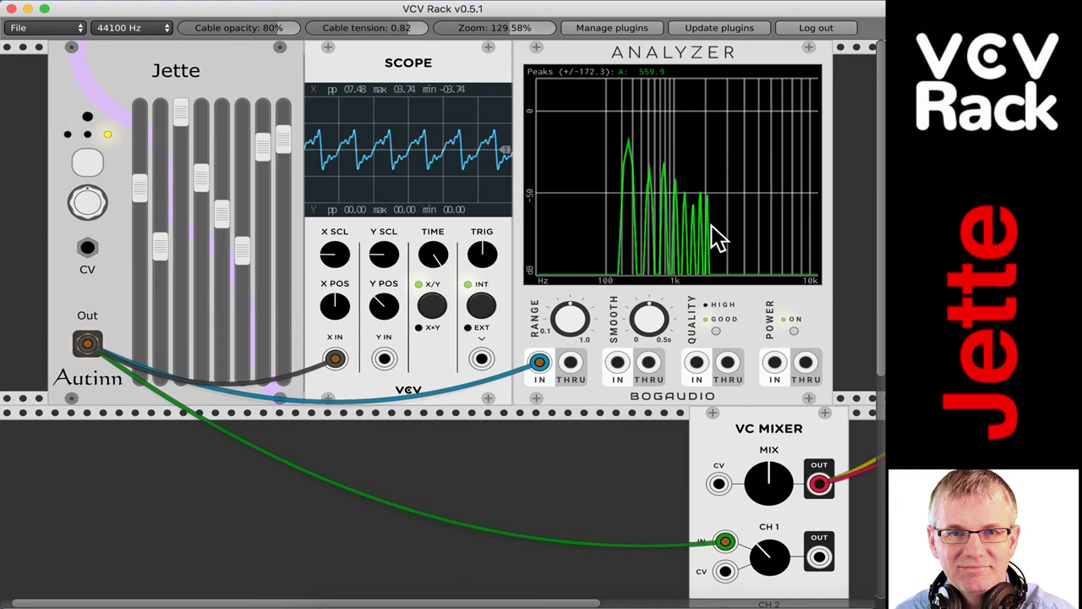
Step: Set the third, fifth and sixth harmonics to about 80 percent, the second to about 70, and the first to about 95
drag(242, 246, 242, 154)
drag(221, 211, 220, 166)
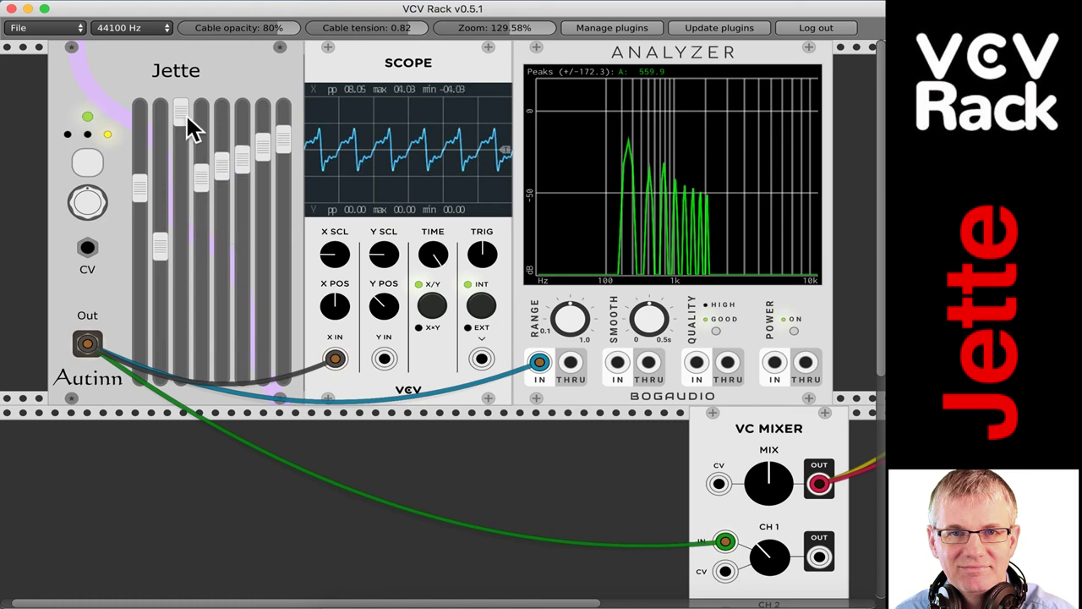
drag(181, 113, 181, 161)
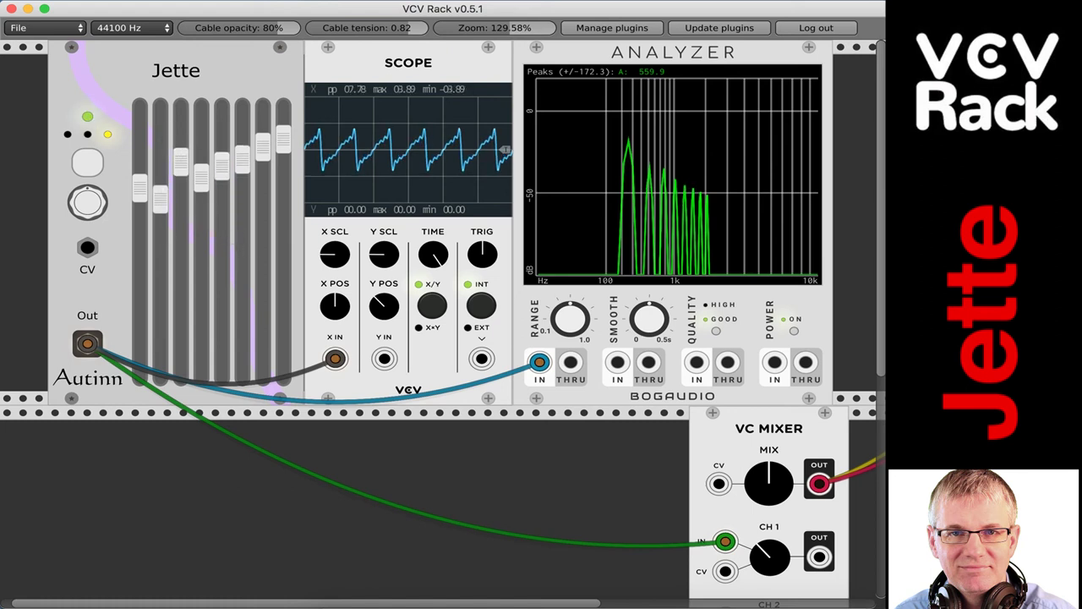
drag(160, 246, 139, 127)
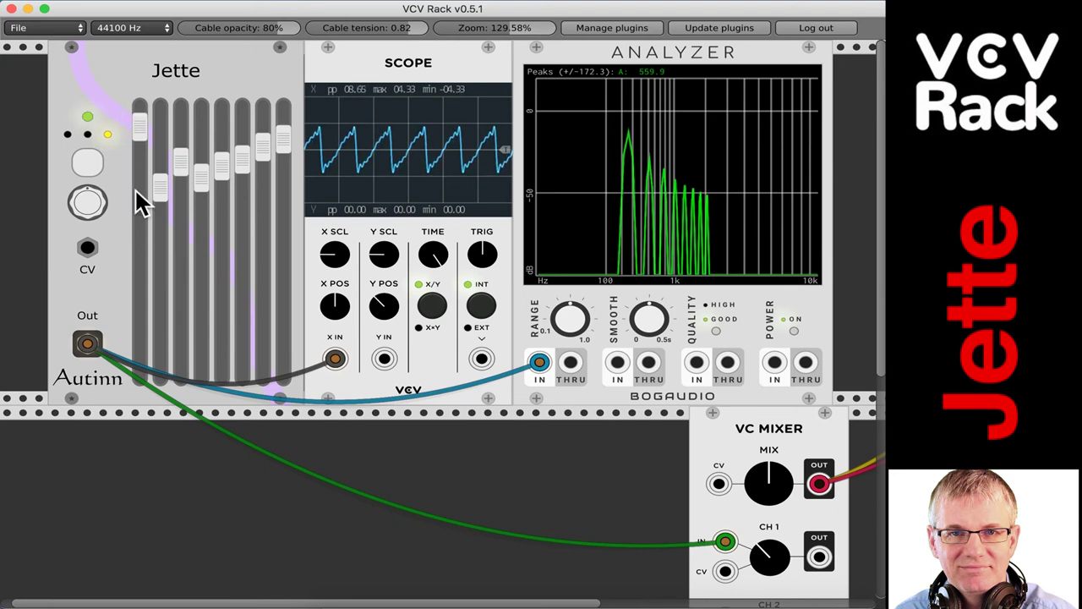
Step: Cycle Jette's waveform repeatedly through square, triangle and sawtooth to compare their spectra, ending on triangle
click(88, 160)
click(89, 161)
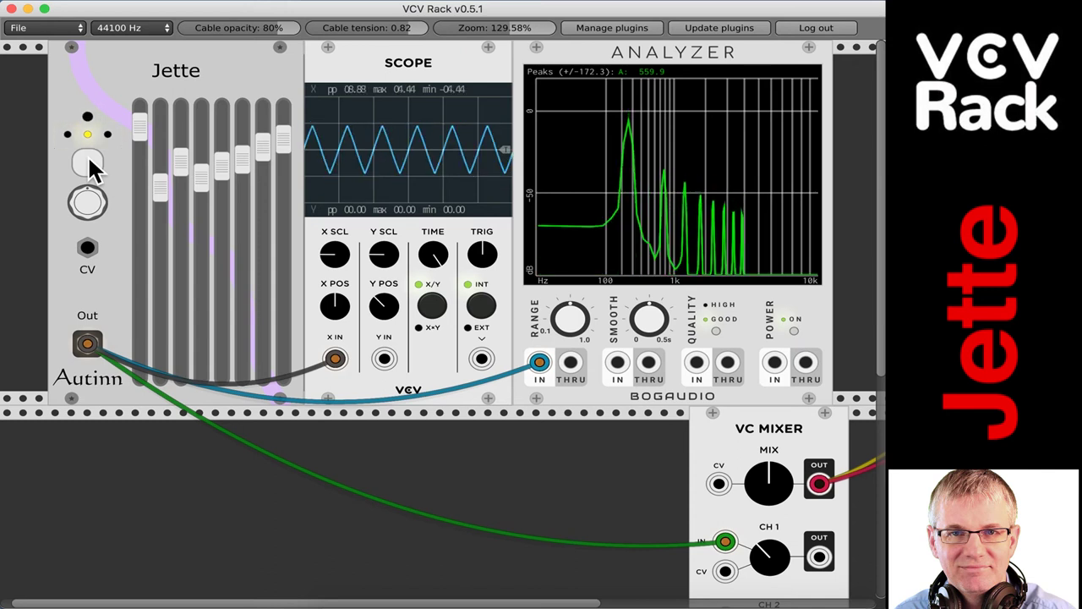
click(89, 161)
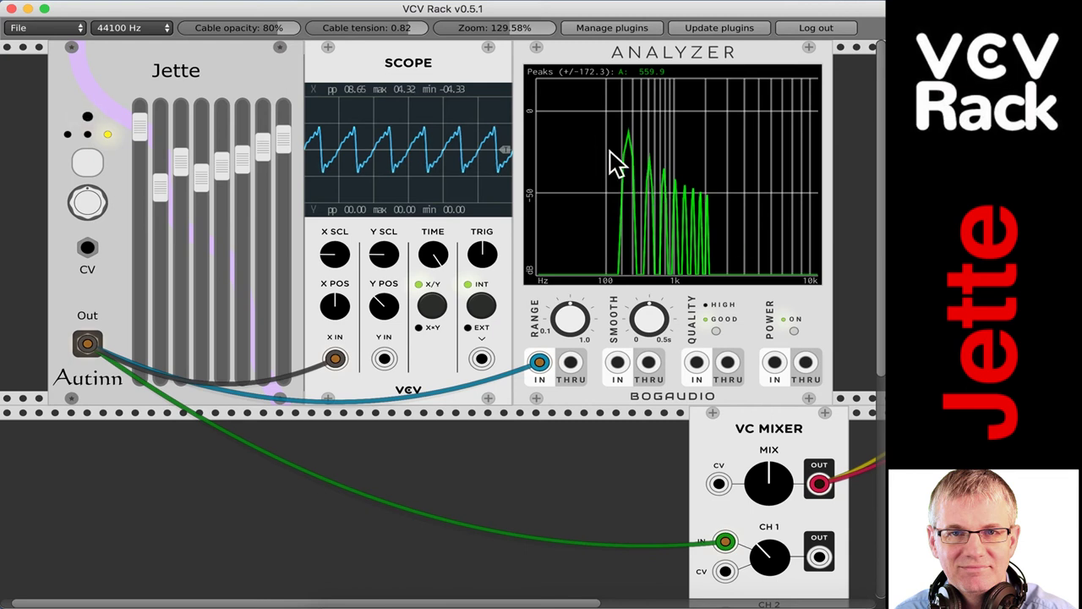
click(87, 162)
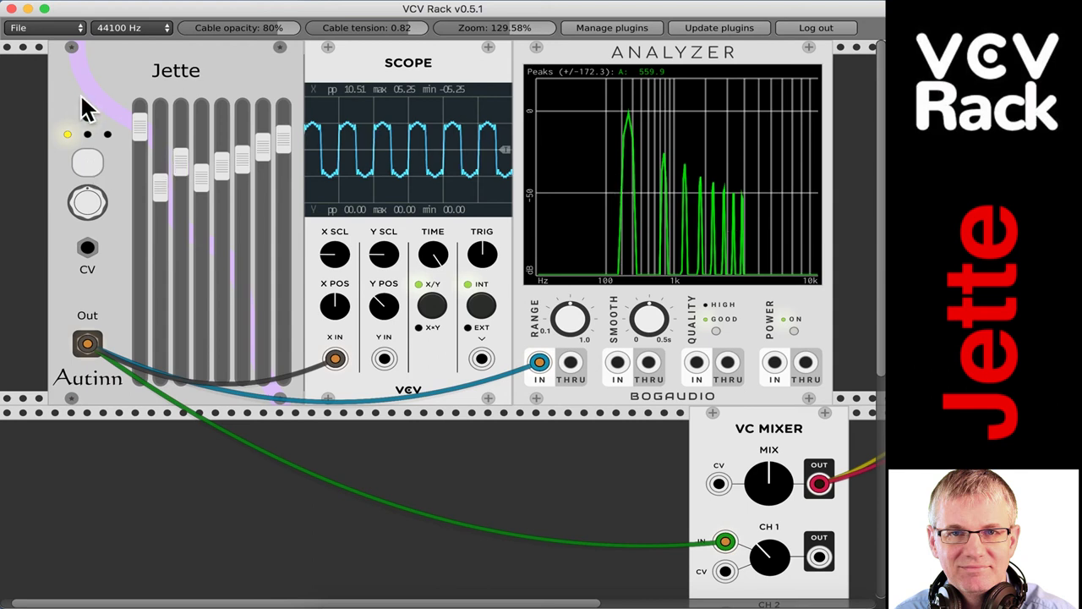
click(86, 159)
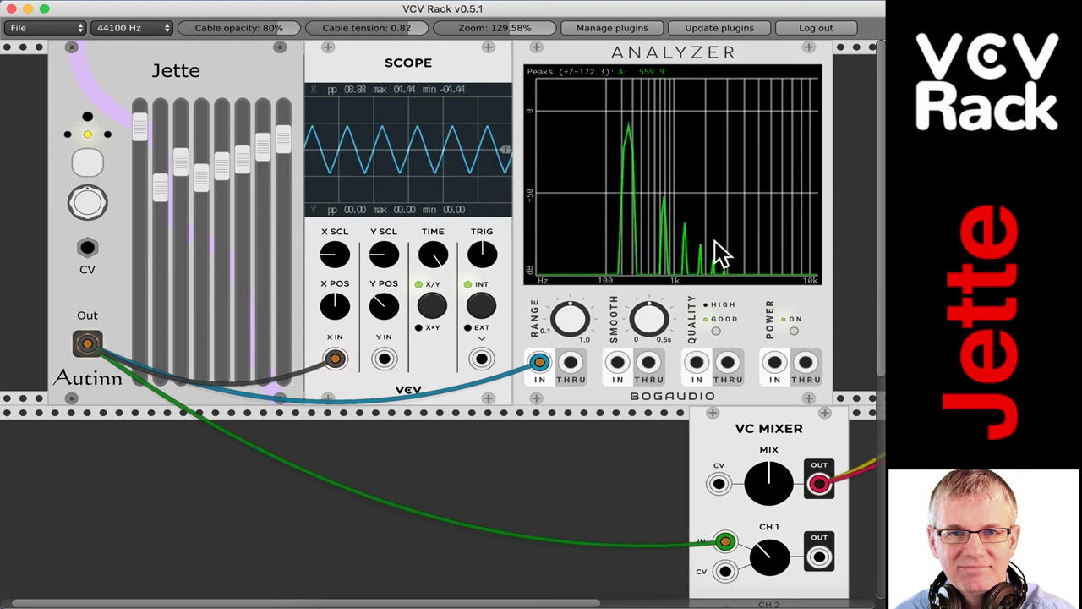
Step: Halve the first and fourth harmonic sliders and lower the second and third to about 65 percent, briefly raising the eighth
drag(283, 122, 283, 140)
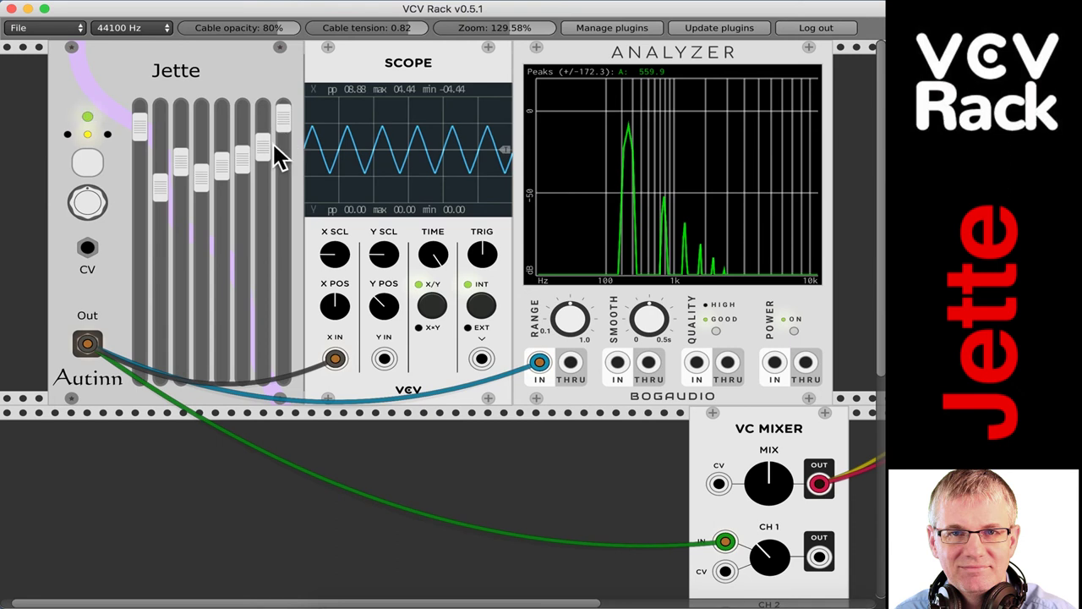
drag(171, 166, 203, 241)
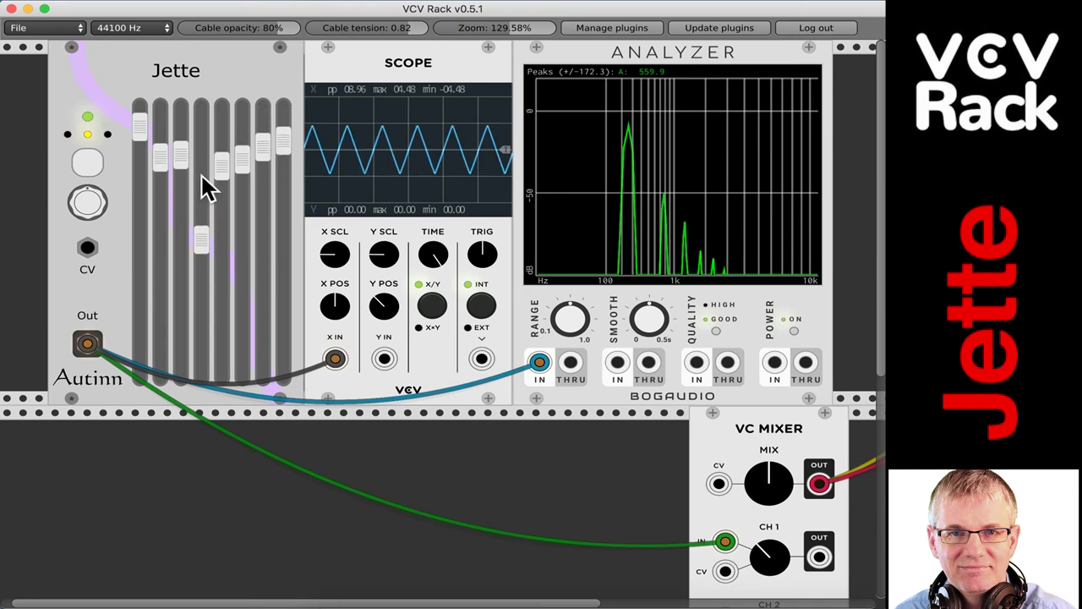
drag(141, 122, 141, 241)
drag(160, 145, 181, 200)
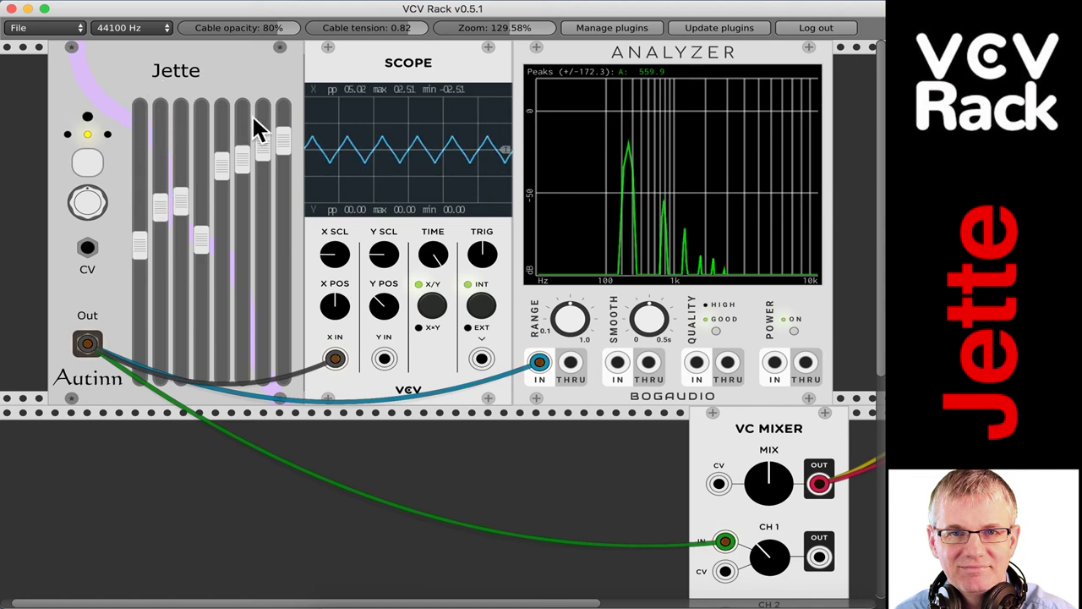
Step: Lower the seventh and eighth harmonic sliders to roughly half and raise the fifth to about 95 percent
drag(263, 145, 263, 243)
drag(284, 144, 283, 223)
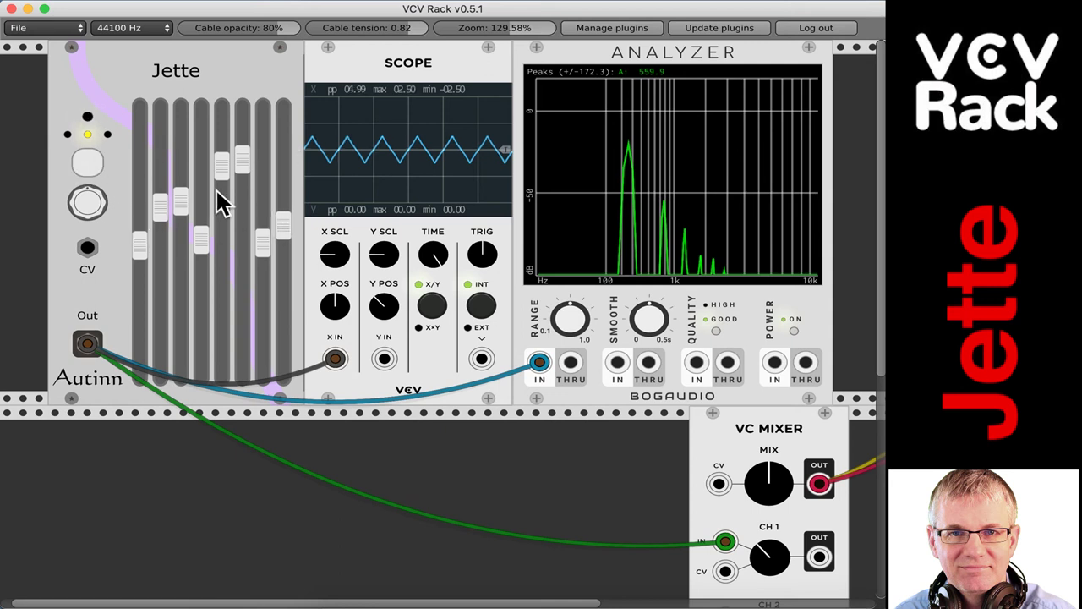
drag(223, 162, 222, 124)
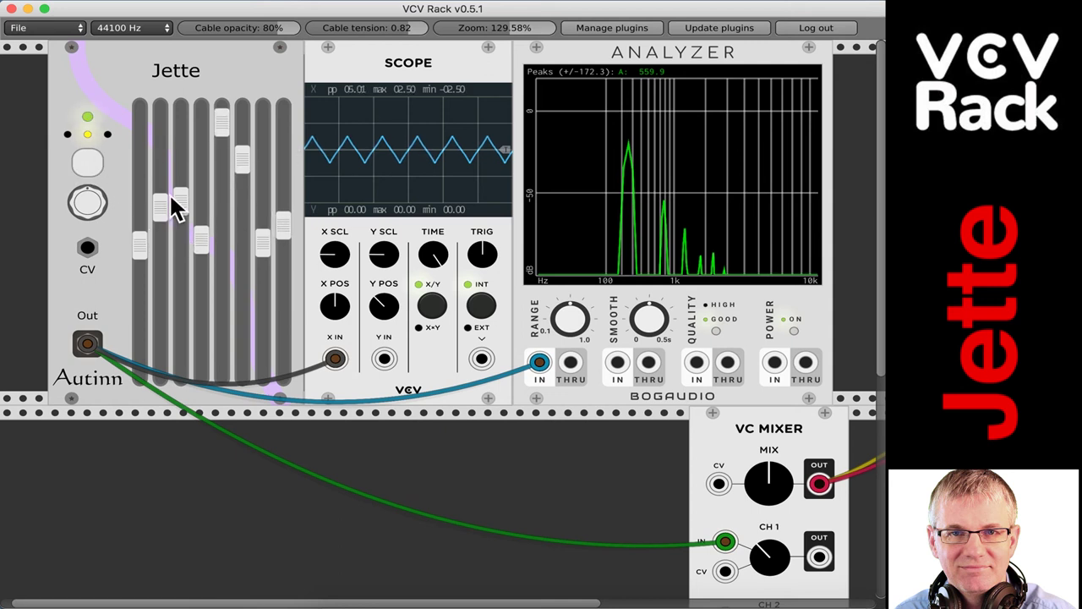
Step: Set the second harmonic to about 45 percent, the third to about 85, the first and seventh to nearly 60, and halve the eighth
drag(160, 207, 161, 258)
drag(181, 201, 181, 152)
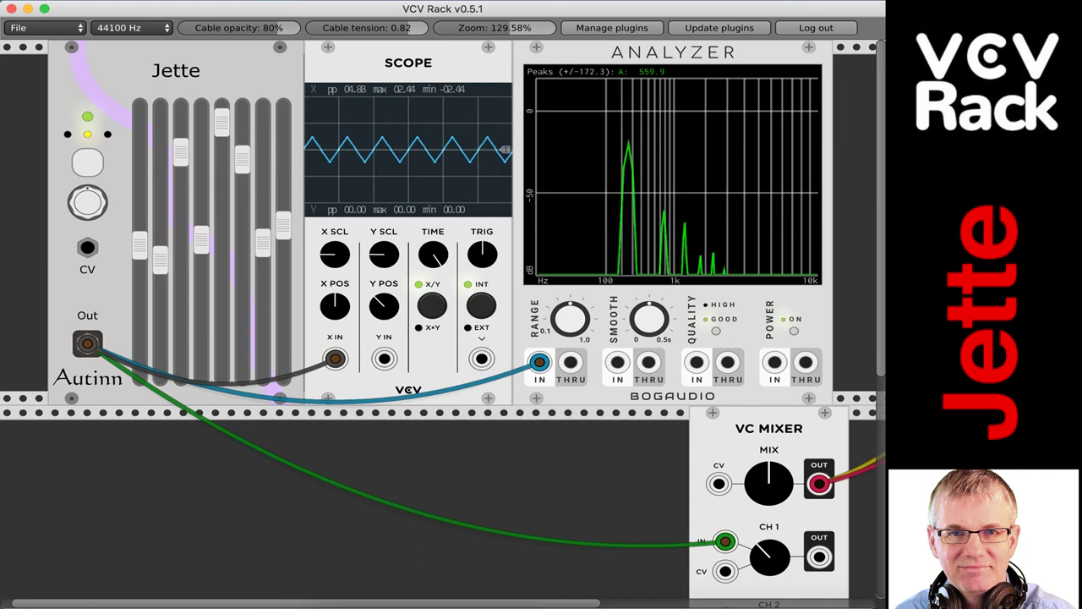
drag(140, 245, 139, 224)
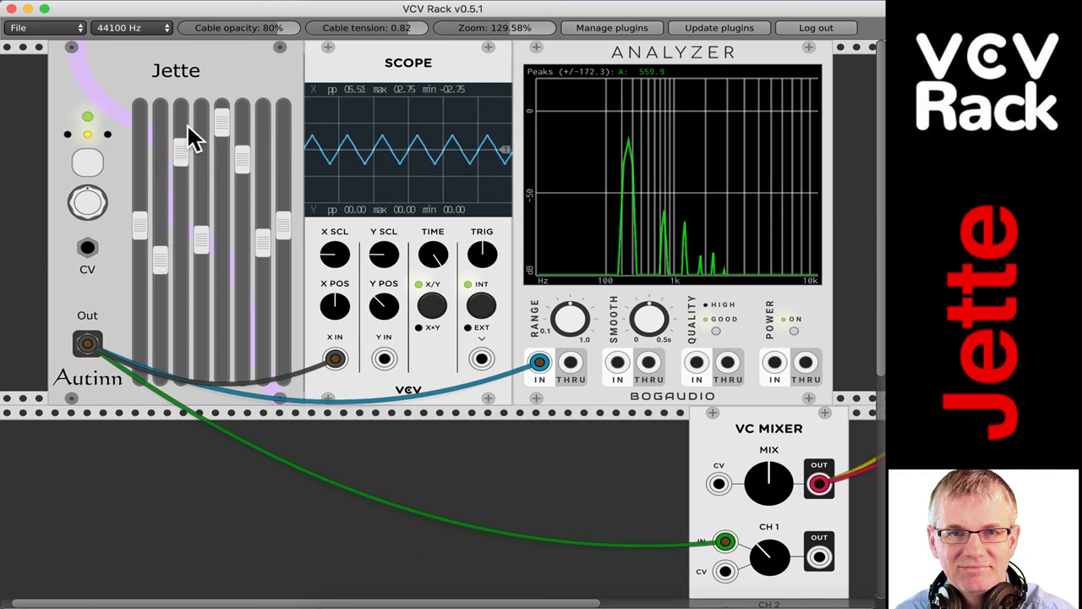
drag(263, 241, 262, 222)
mouse_move(283, 223)
mouse_down()
mouse_move(283, 266)
mouse_move(283, 235)
mouse_up()
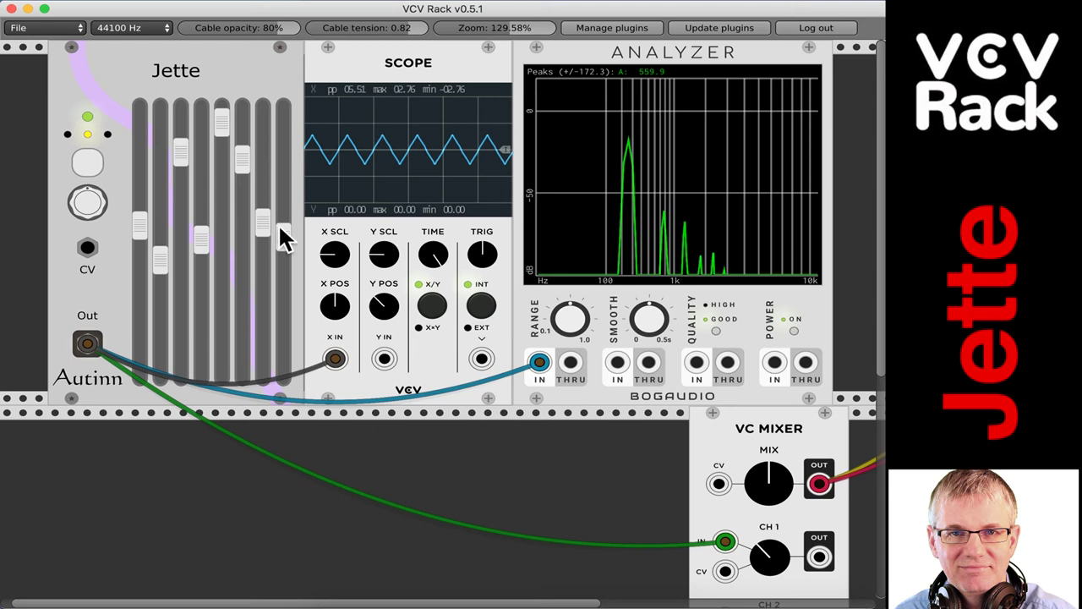
click(86, 160)
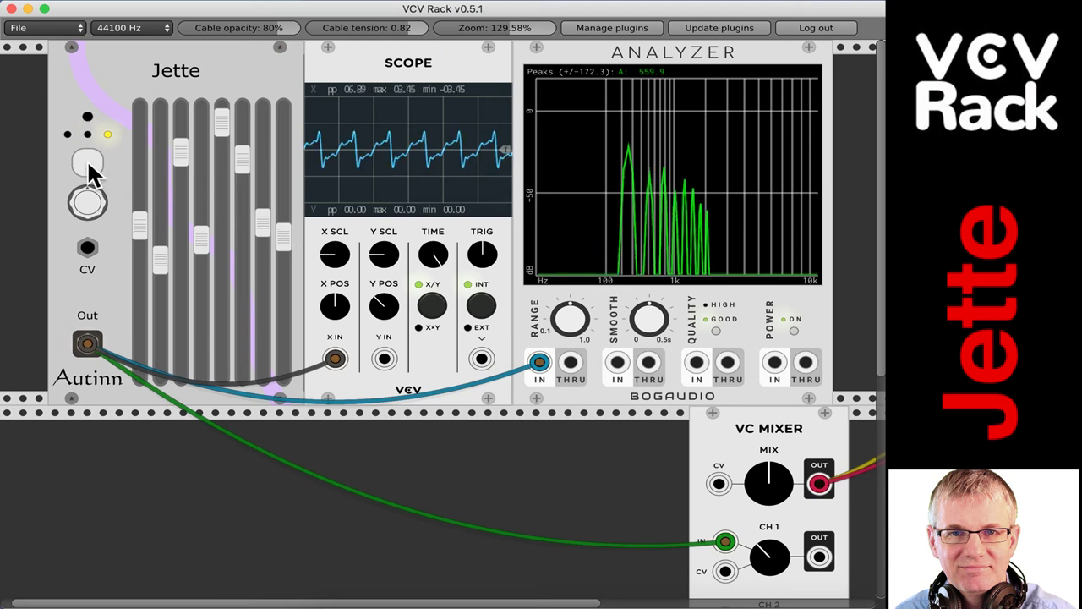
click(88, 160)
click(88, 162)
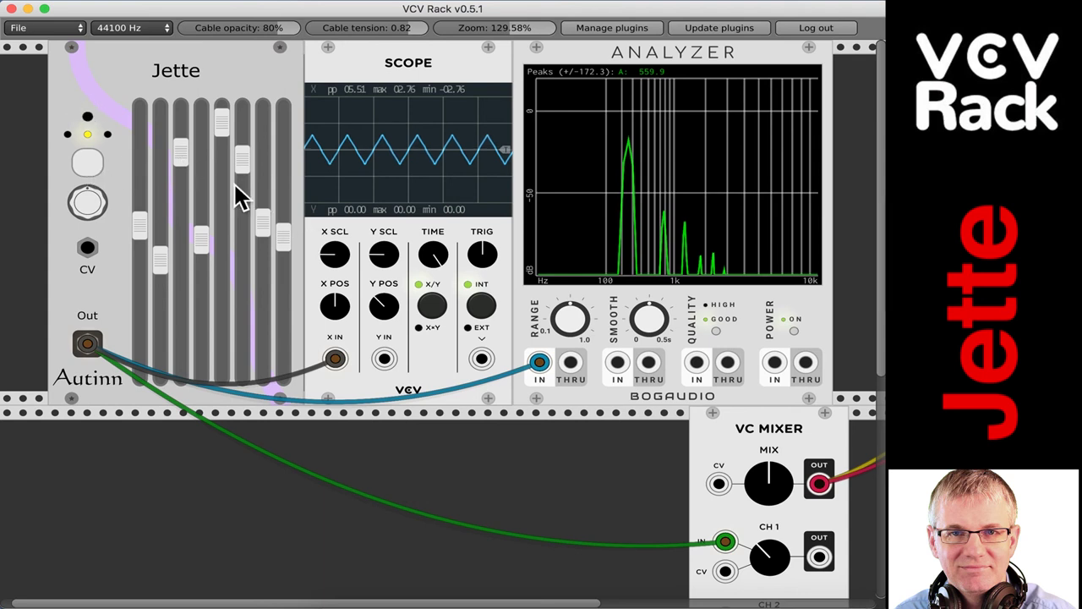
drag(201, 202, 201, 191)
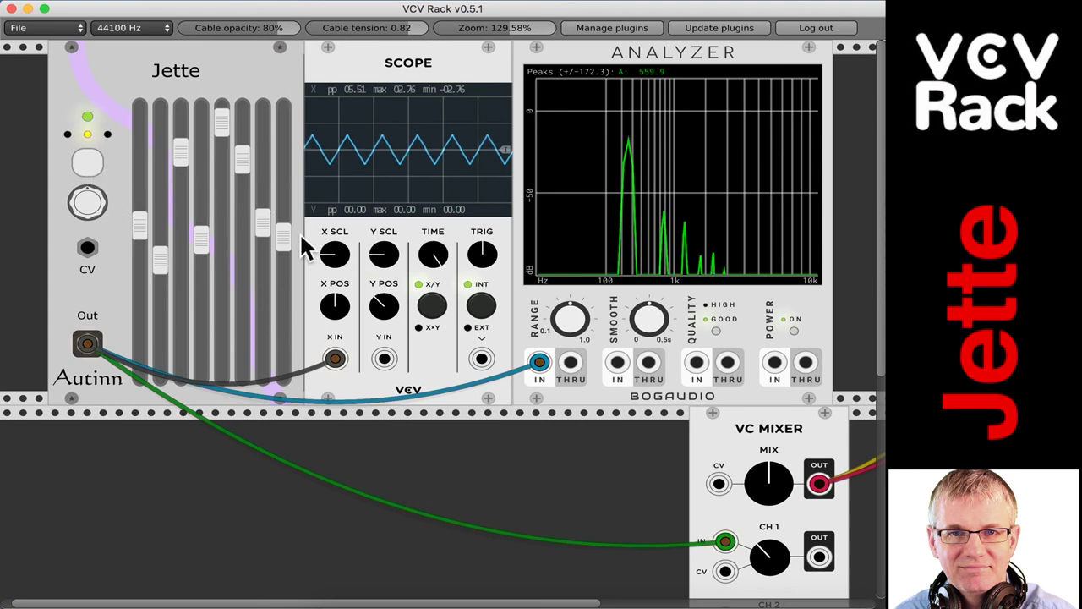
drag(770, 557, 769, 593)
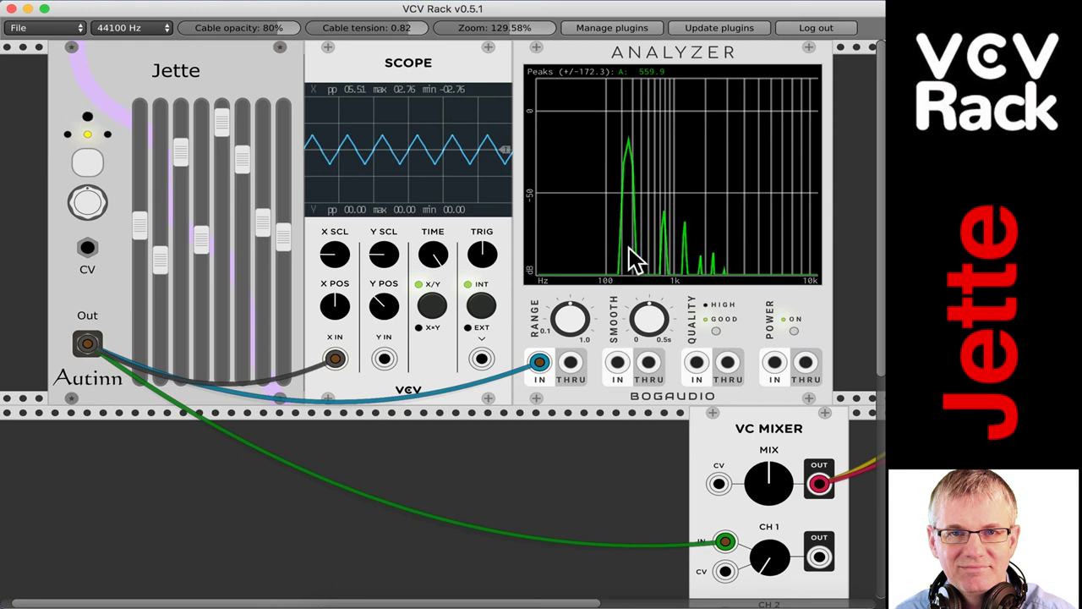
Step: Select the sawtooth waveform and set the third harmonic to about 55 percent, the fifth to about 65, and the sixth to about 90
click(92, 165)
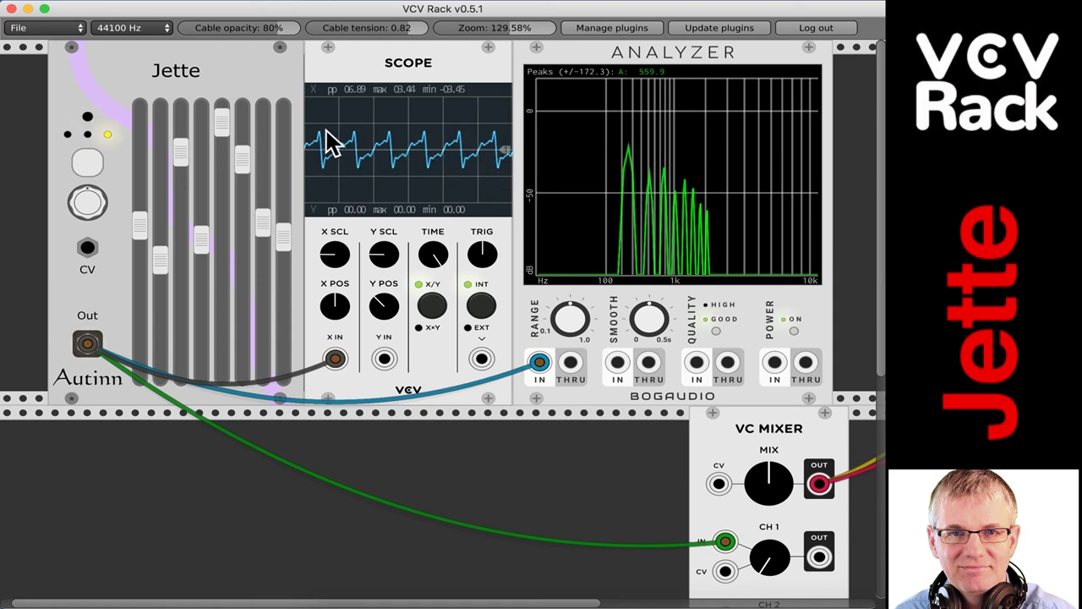
drag(181, 148, 181, 323)
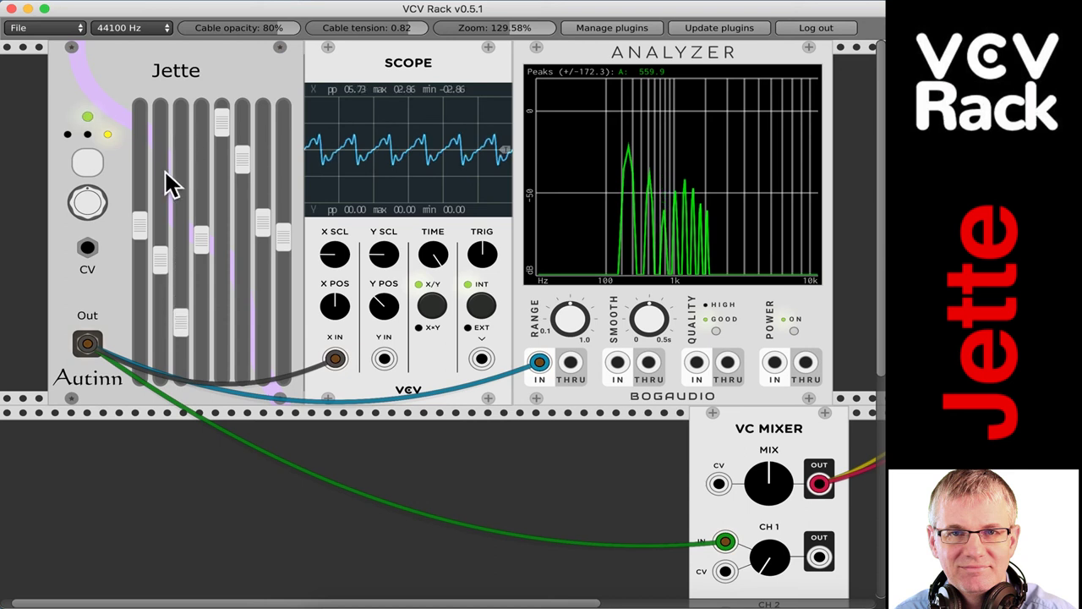
drag(180, 314, 179, 228)
drag(225, 128, 222, 200)
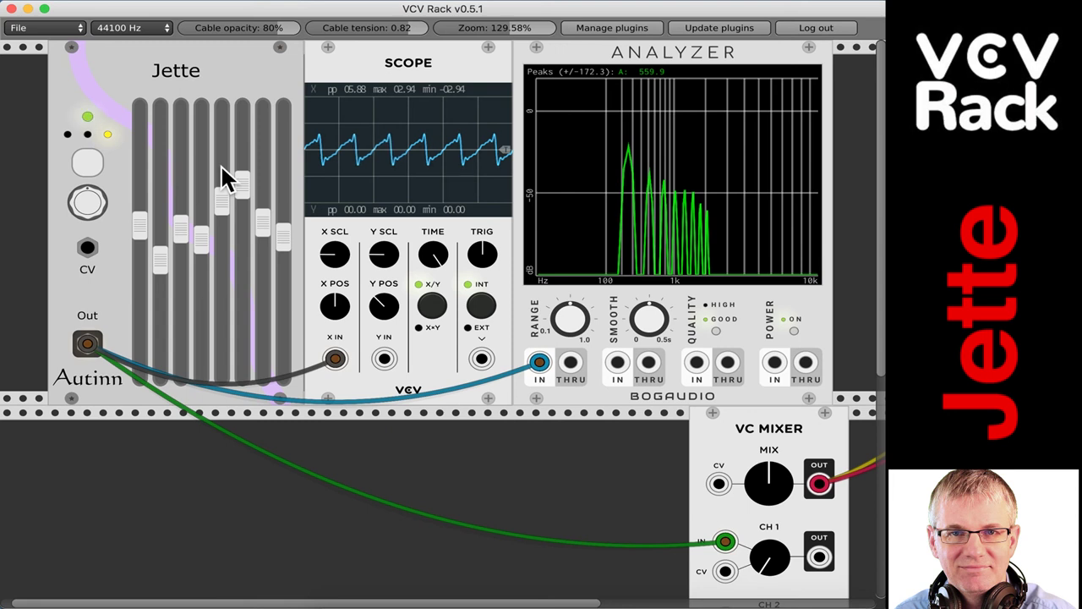
drag(242, 190, 242, 137)
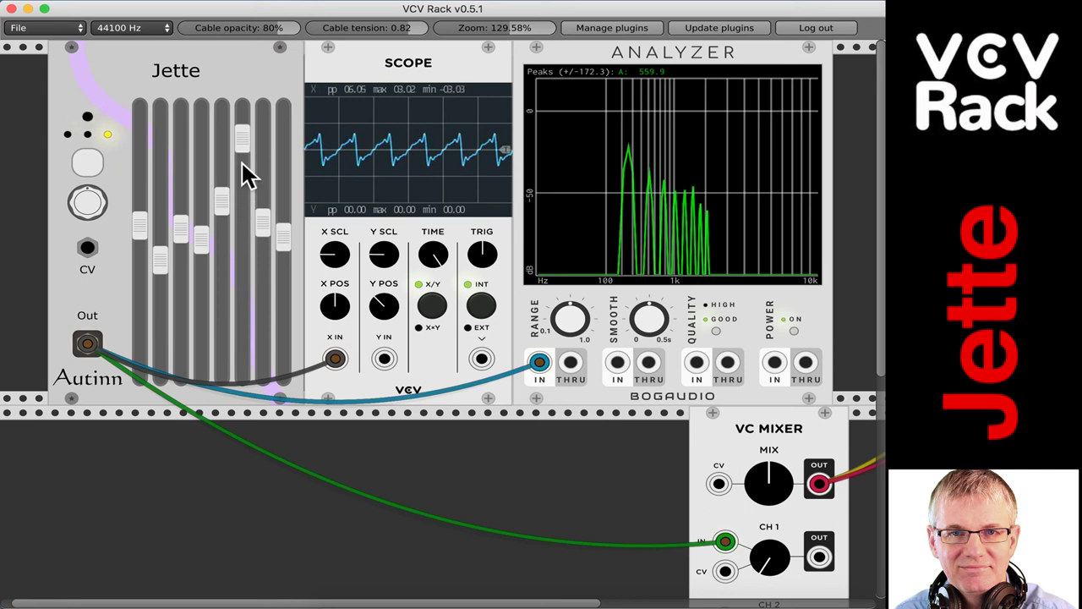